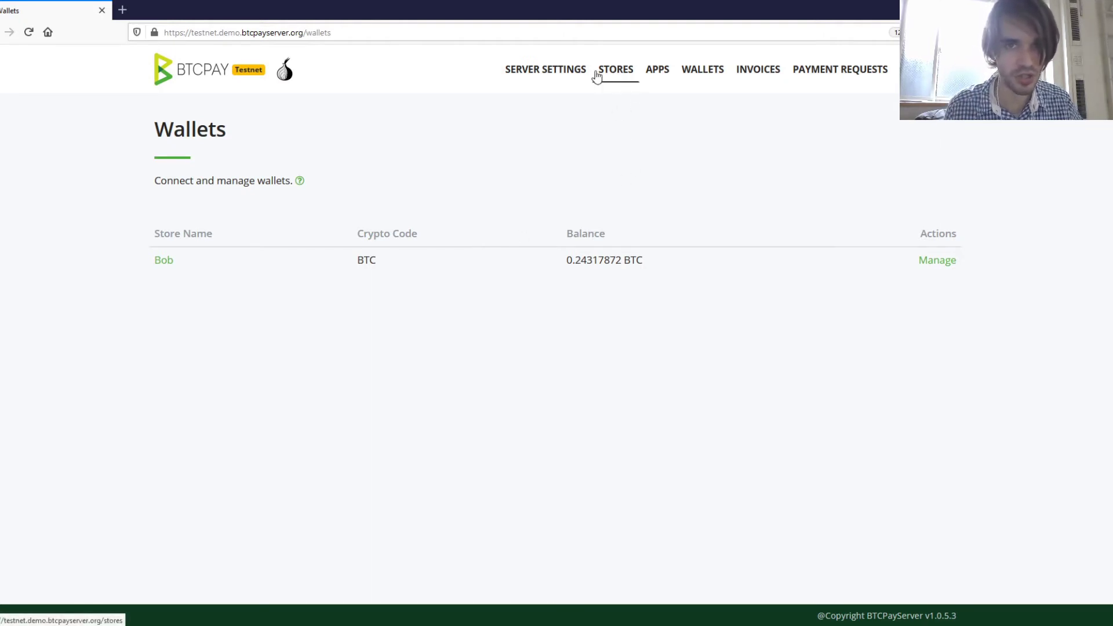
- Save the store's settings with Enable Payjoin/P2EP checked
{"action": "left_click", "coordinate": [621, 81]}
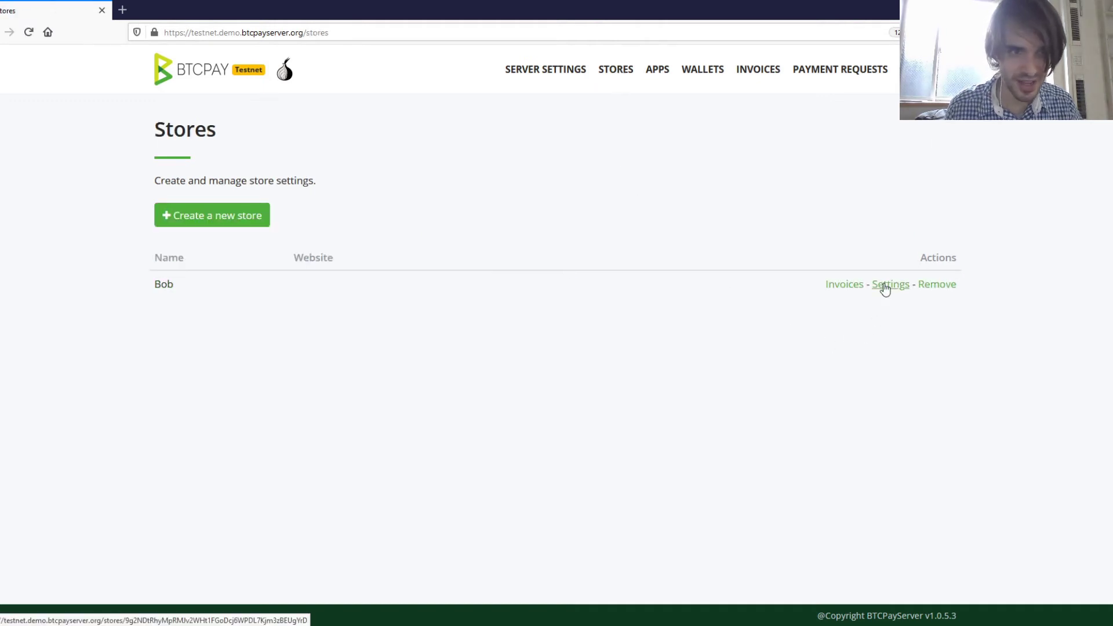
{"action": "left_click", "coordinate": [885, 285]}
{"action": "scroll", "coordinate": [861, 290], "scroll_direction": "down", "scroll_amount": 3}
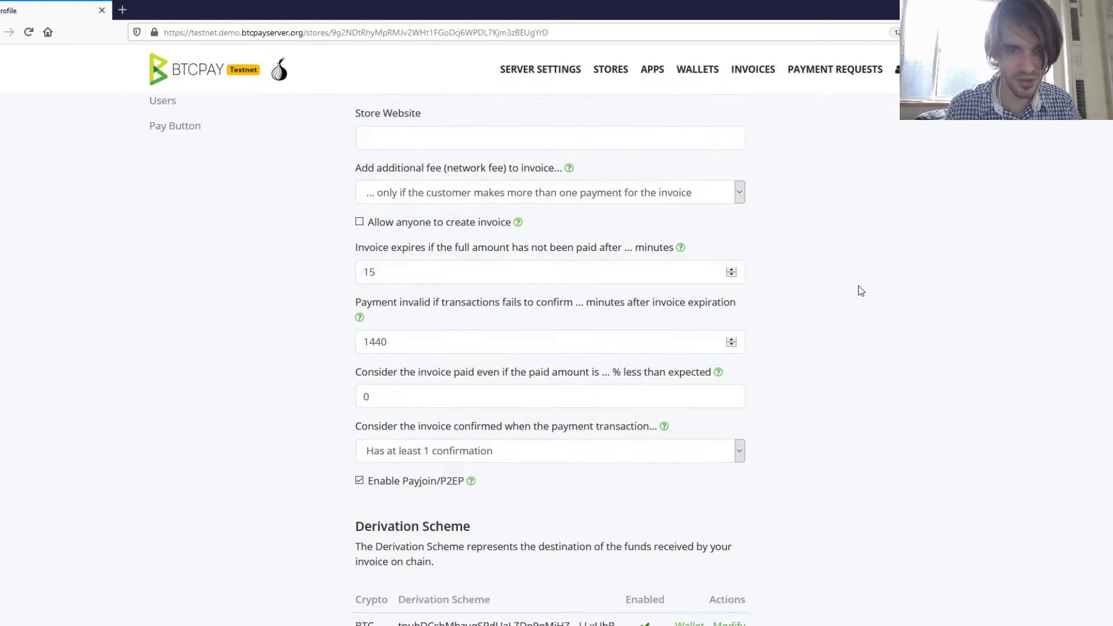
{"action": "scroll", "coordinate": [862, 291], "scroll_direction": "down", "scroll_amount": 3}
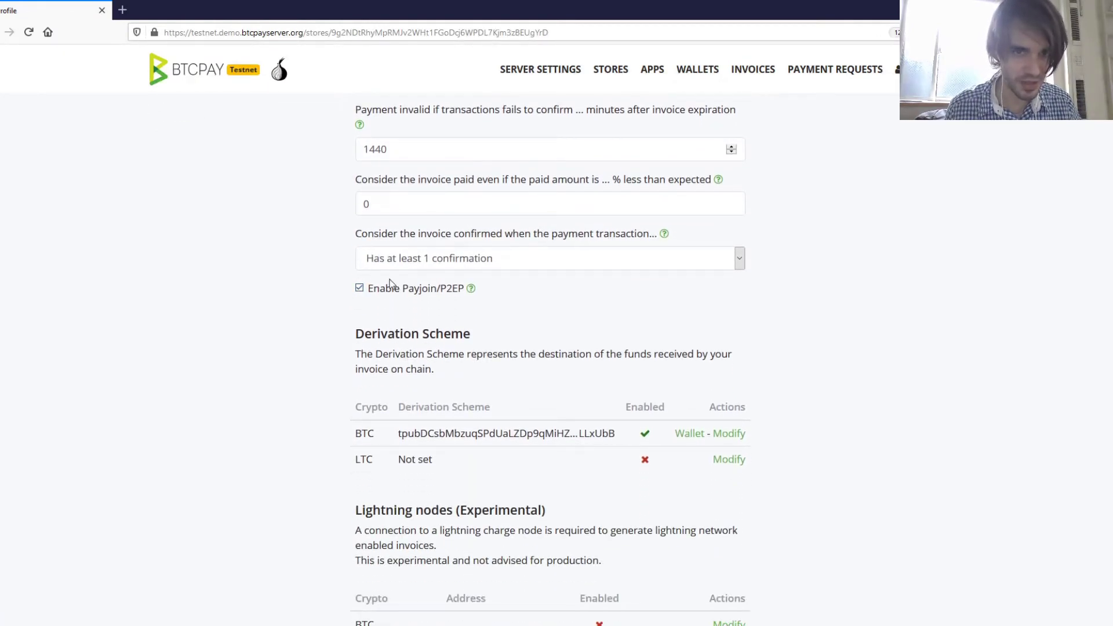
{"action": "scroll", "coordinate": [277, 341], "scroll_direction": "down", "scroll_amount": 3}
{"action": "scroll", "coordinate": [277, 341], "scroll_direction": "down", "scroll_amount": 5}
{"action": "left_click", "coordinate": [371, 541]}
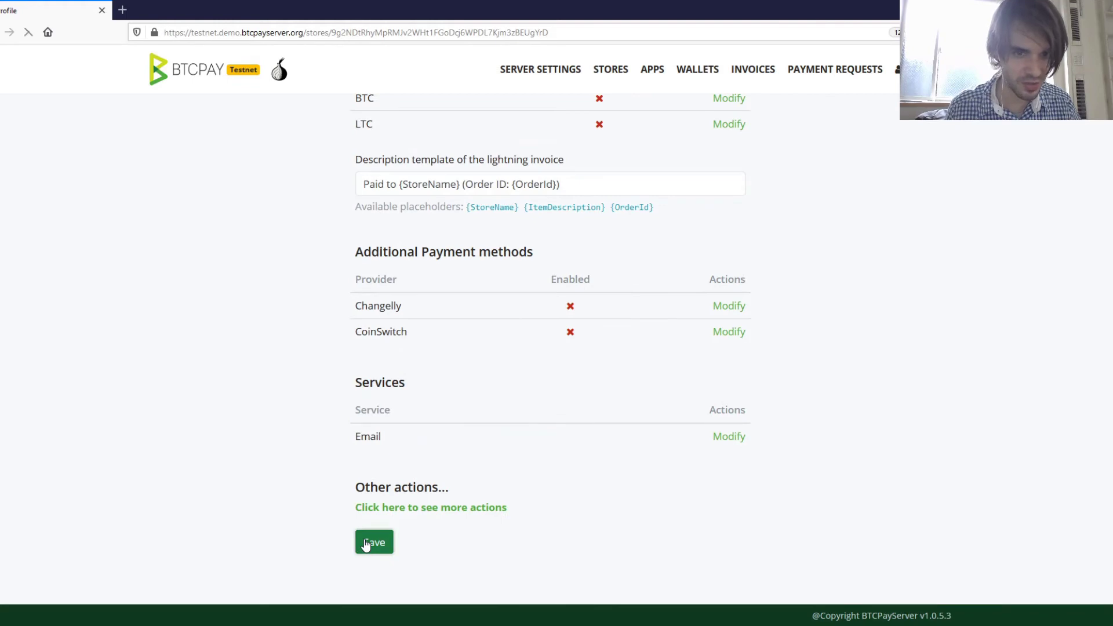
- Review the BTC derivation key and open the BTC derivation scheme for modification
{"action": "scroll", "coordinate": [343, 369], "scroll_direction": "down", "scroll_amount": 8}
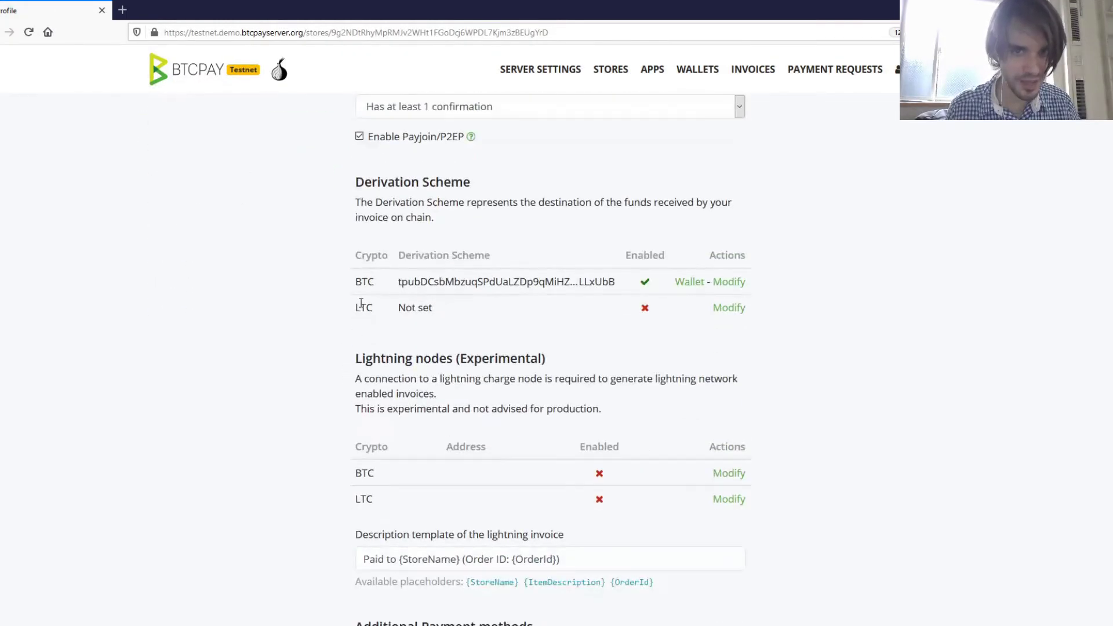
{"action": "scroll", "coordinate": [357, 283], "scroll_direction": "up", "scroll_amount": 1}
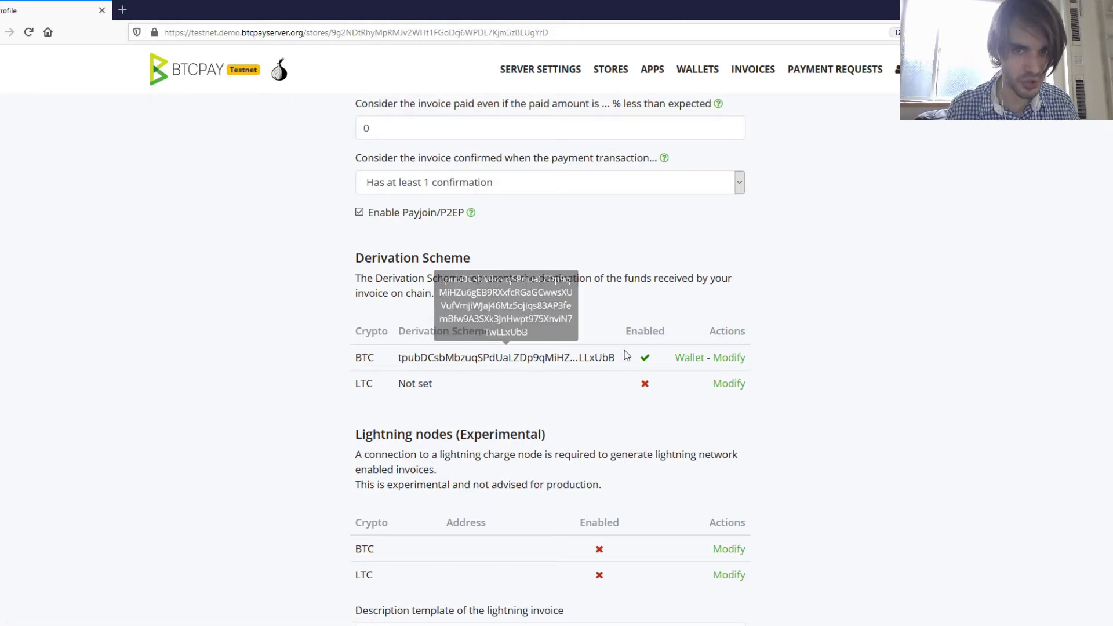
{"action": "left_click_drag", "start_coordinate": [623, 361], "coordinate": [383, 354]}
{"action": "left_click", "coordinate": [258, 364]}
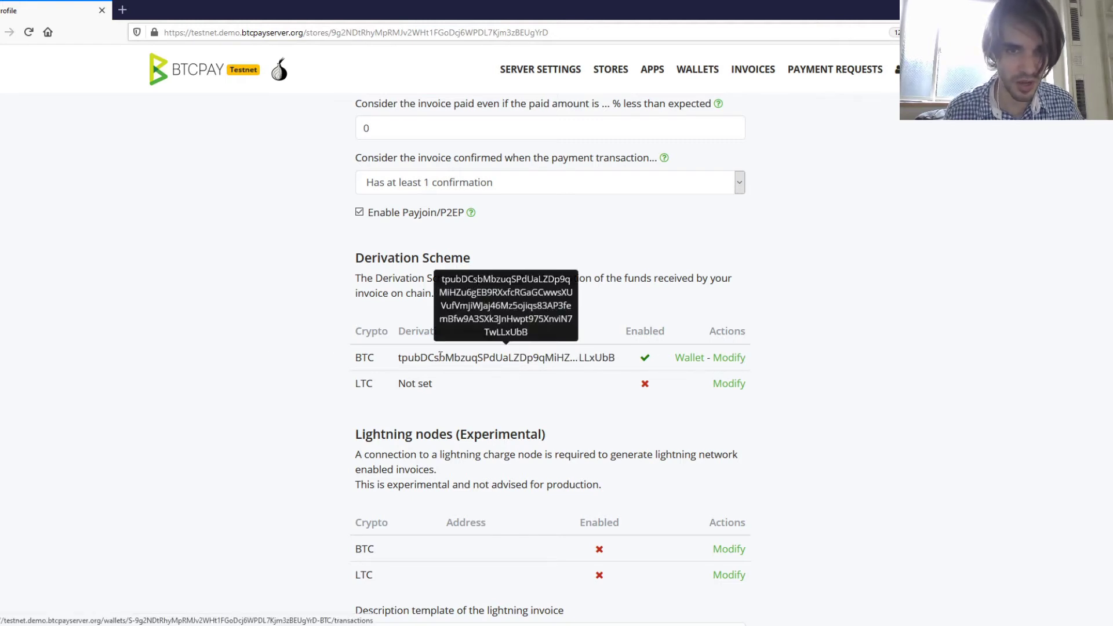
{"action": "left_click_drag", "start_coordinate": [402, 360], "coordinate": [603, 362]}
{"action": "left_click", "coordinate": [719, 362]}
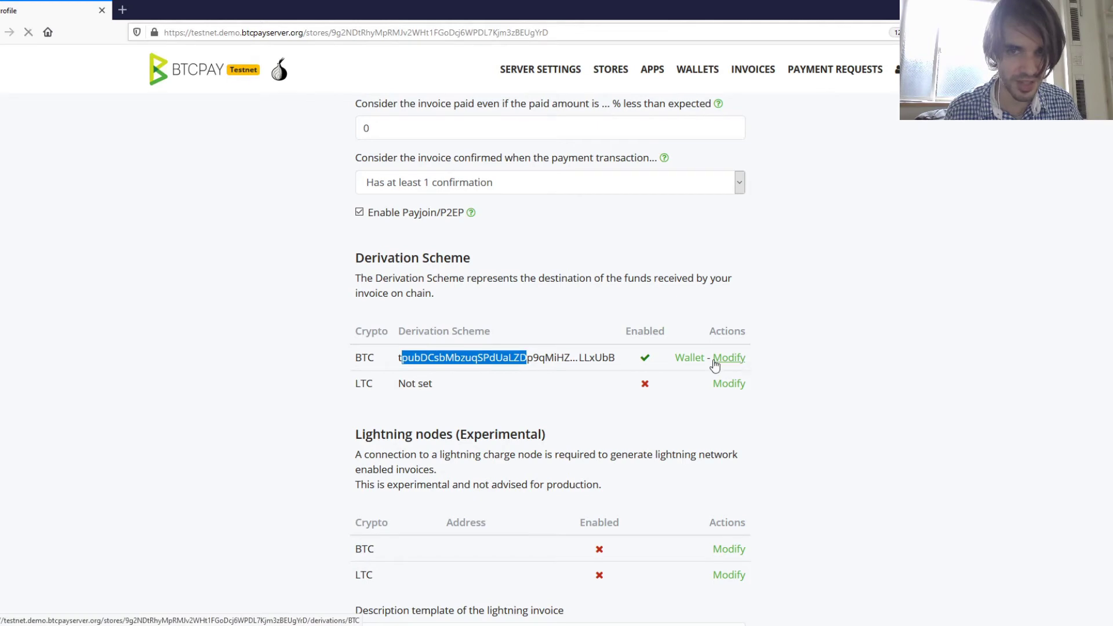
{"action": "left_click", "coordinate": [701, 327]}
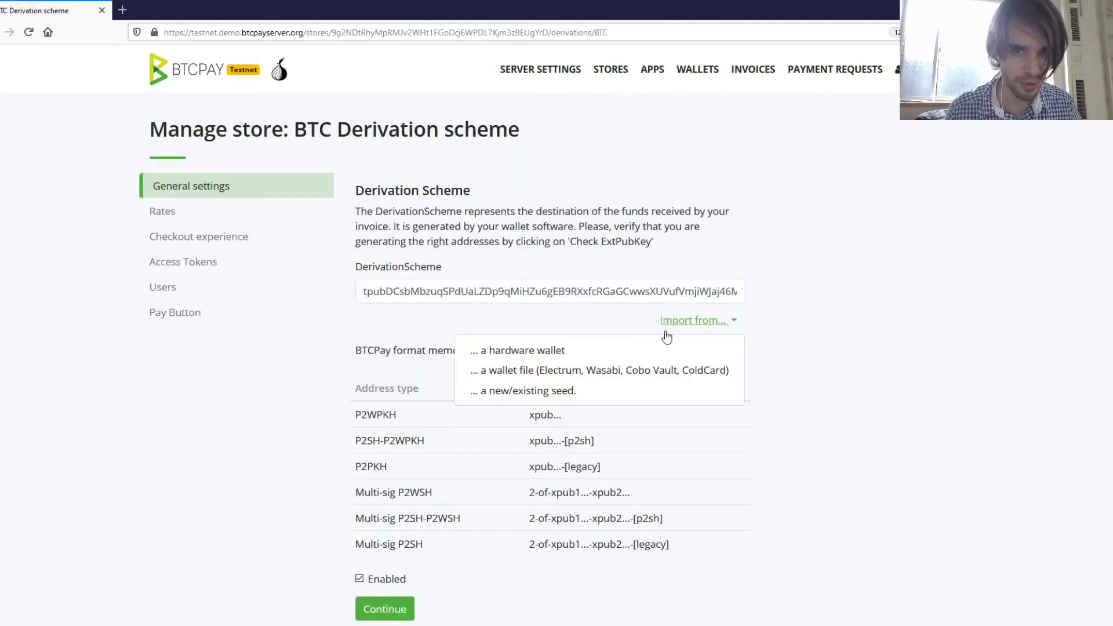
{"action": "left_click", "coordinate": [543, 392]}
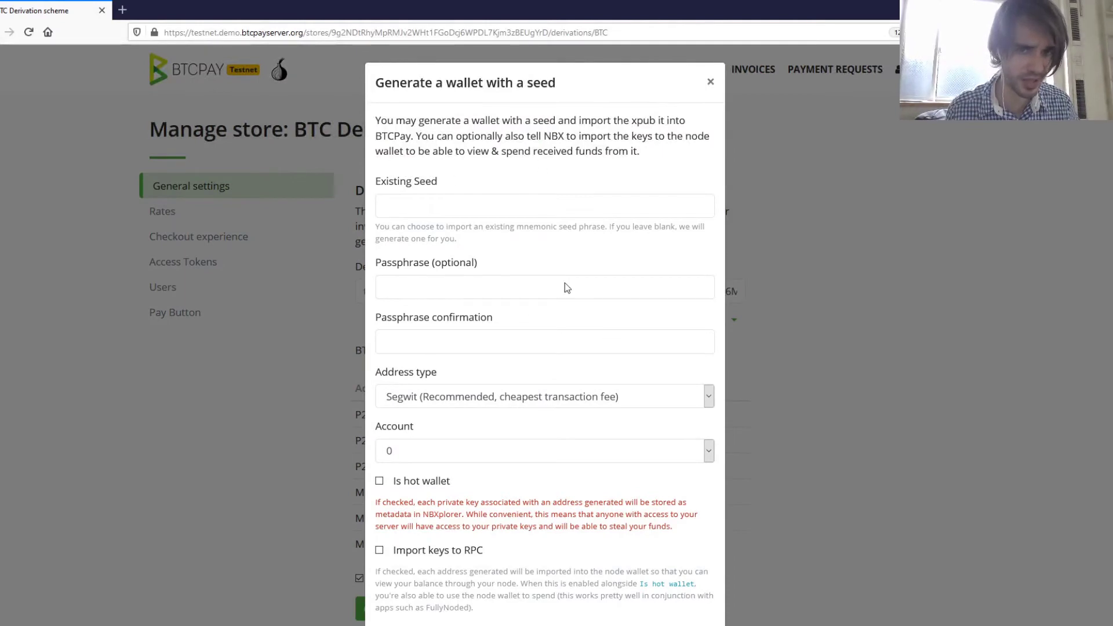
{"action": "scroll", "coordinate": [409, 232], "scroll_direction": "down", "scroll_amount": 2}
{"action": "scroll", "coordinate": [497, 208], "scroll_direction": "up", "scroll_amount": 2}
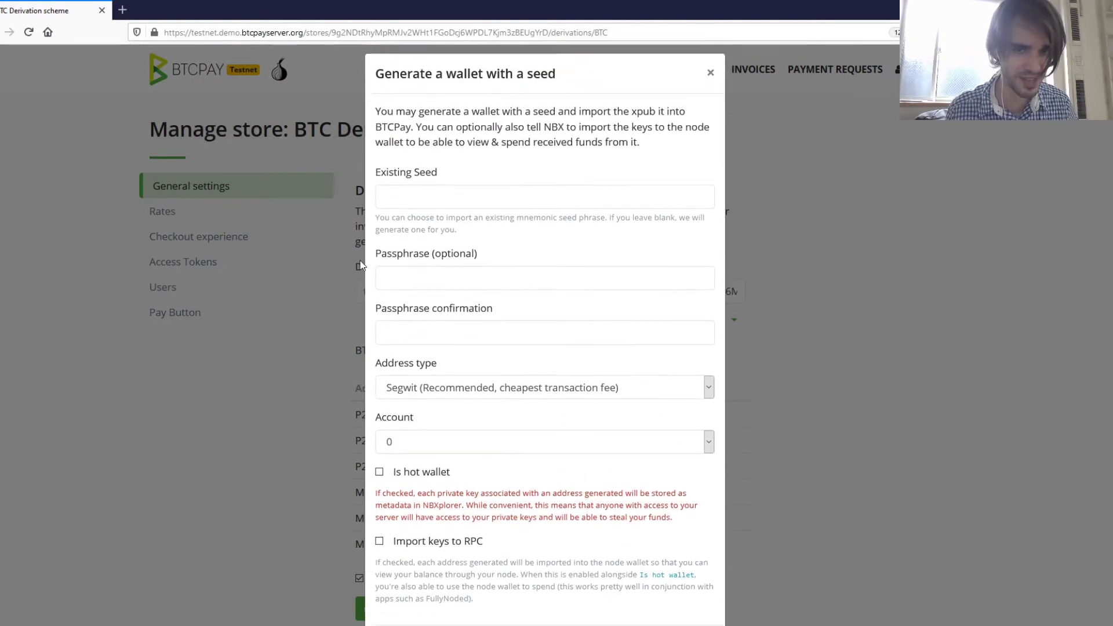
{"action": "scroll", "coordinate": [497, 209], "scroll_direction": "down", "scroll_amount": 2}
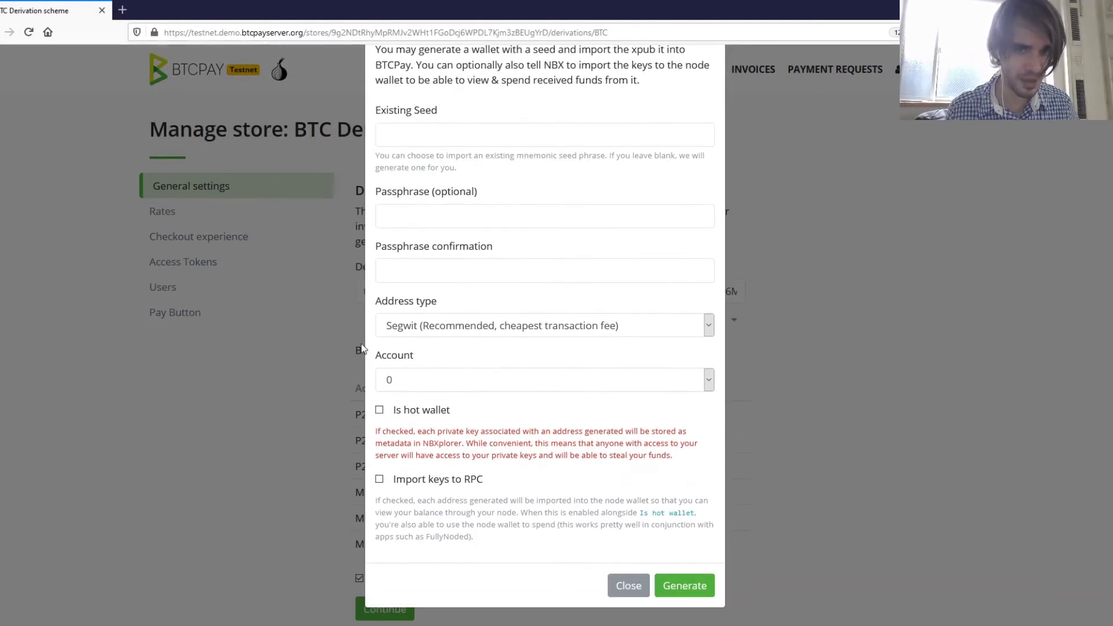
{"action": "left_click", "coordinate": [380, 411]}
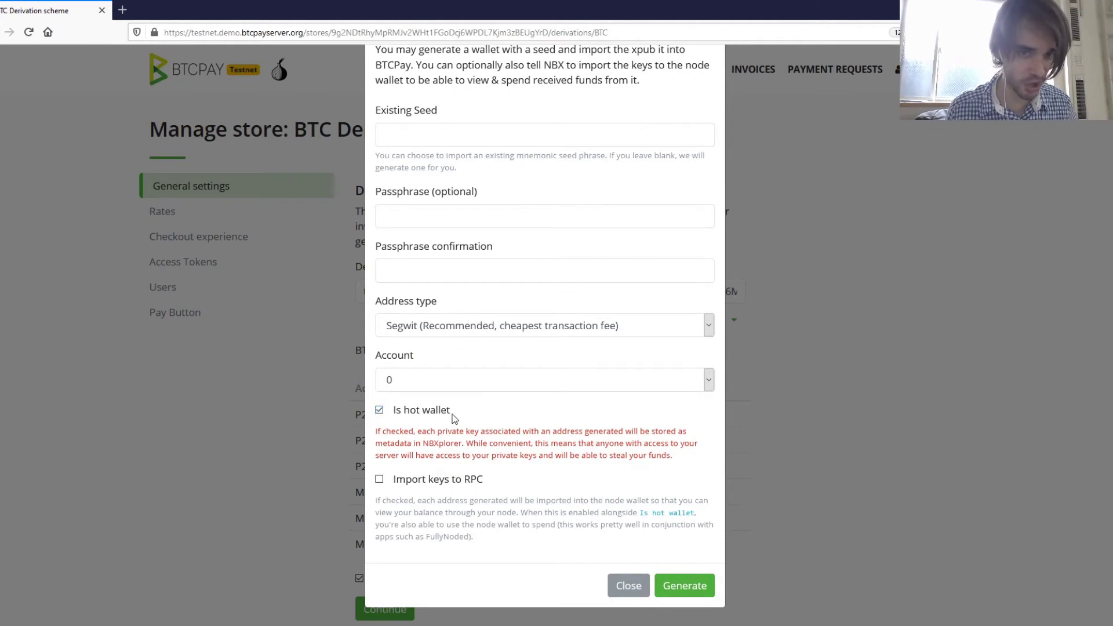
{"action": "left_click", "coordinate": [379, 411]}
{"action": "left_click", "coordinate": [630, 586]}
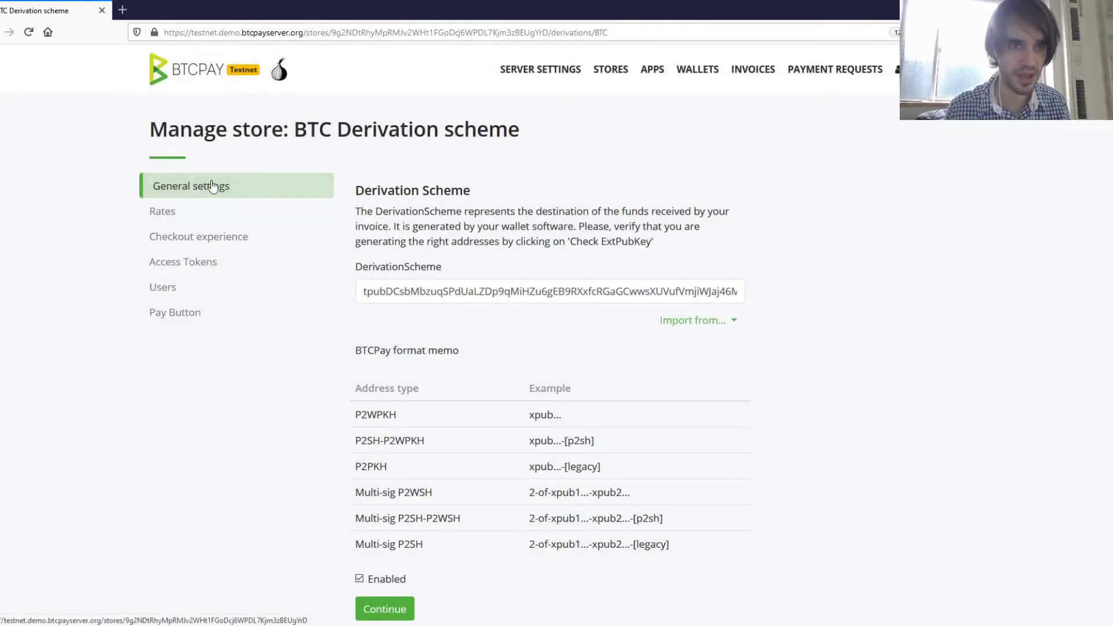
- Return to the stores list and view the store's wallet balance
{"action": "left_click", "coordinate": [229, 187]}
{"action": "left_click", "coordinate": [604, 74]}
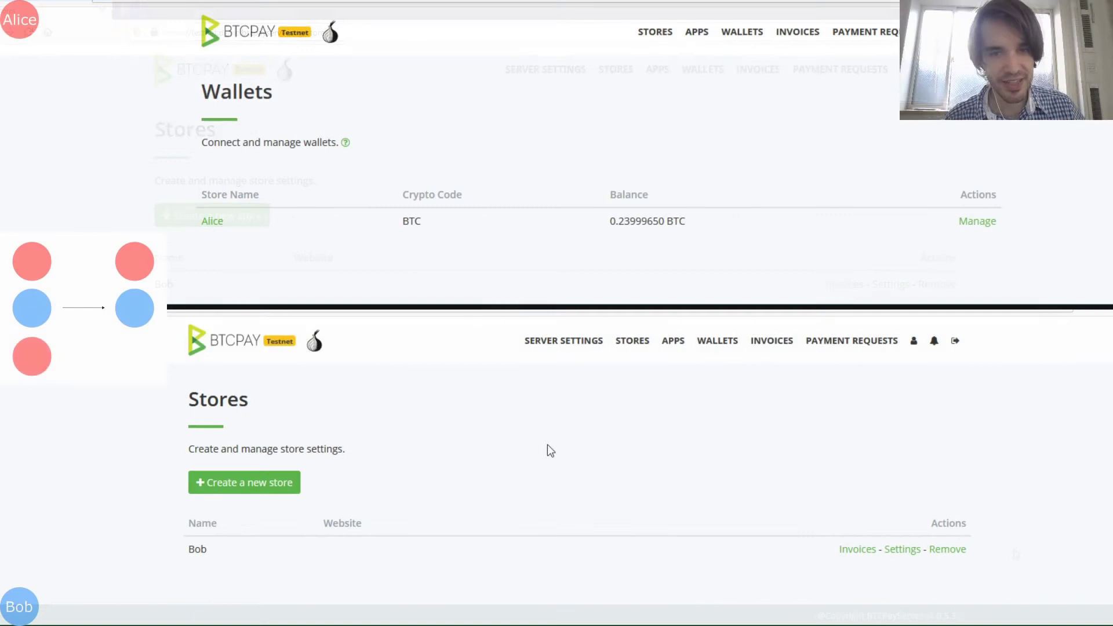
{"action": "left_click", "coordinate": [719, 344]}
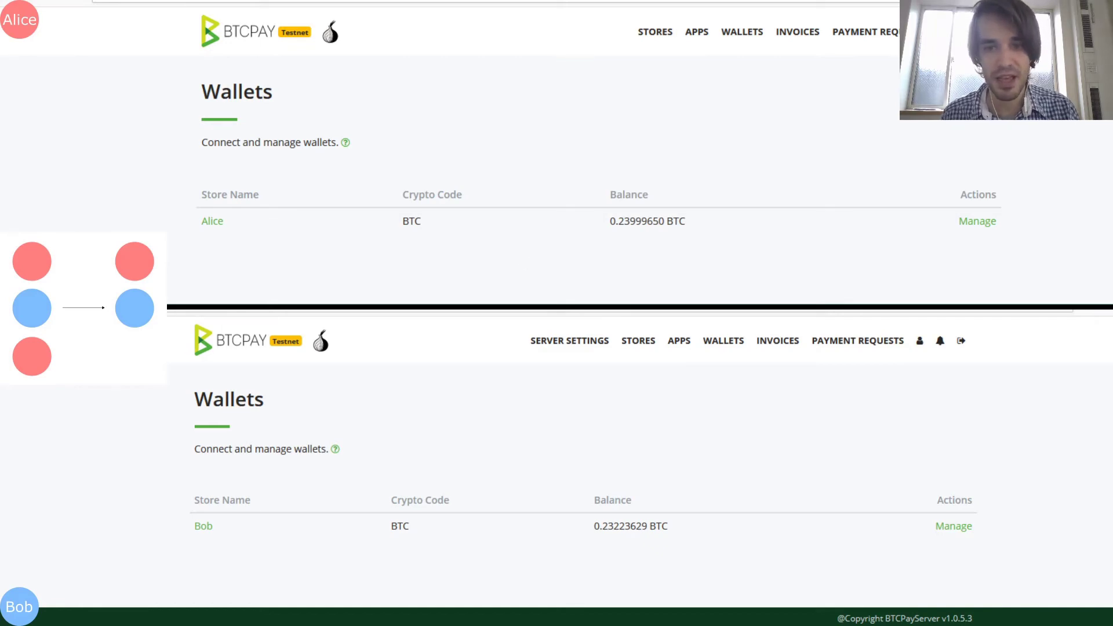
- Create a new 100 USD invoice and open its checkout page
{"action": "left_click", "coordinate": [773, 356]}
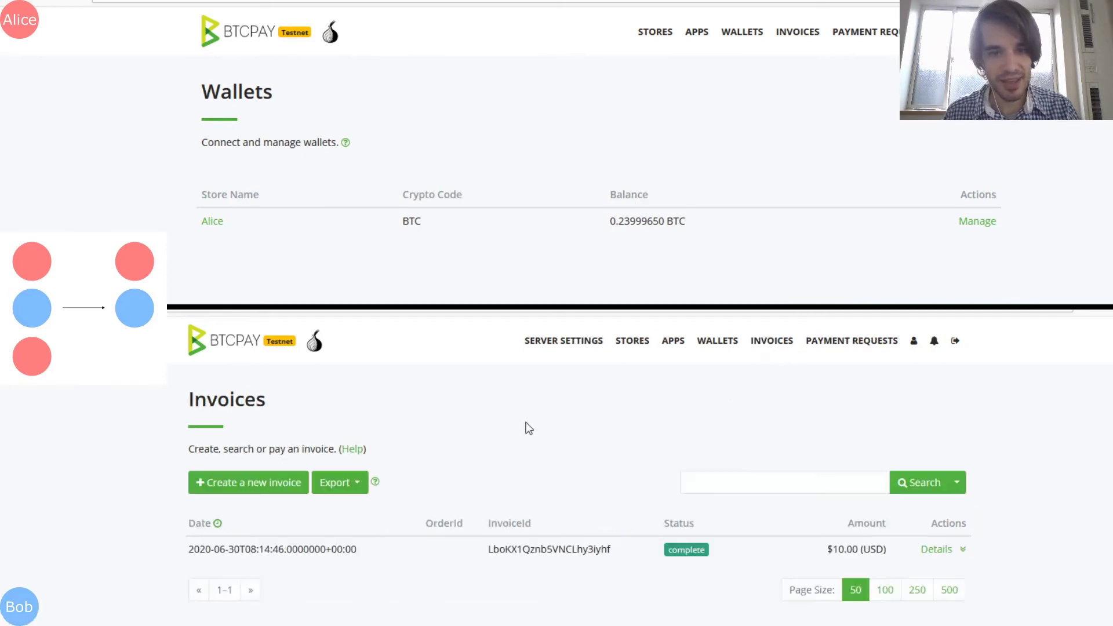
{"action": "left_click", "coordinate": [225, 492]}
{"action": "left_click", "coordinate": [293, 479]}
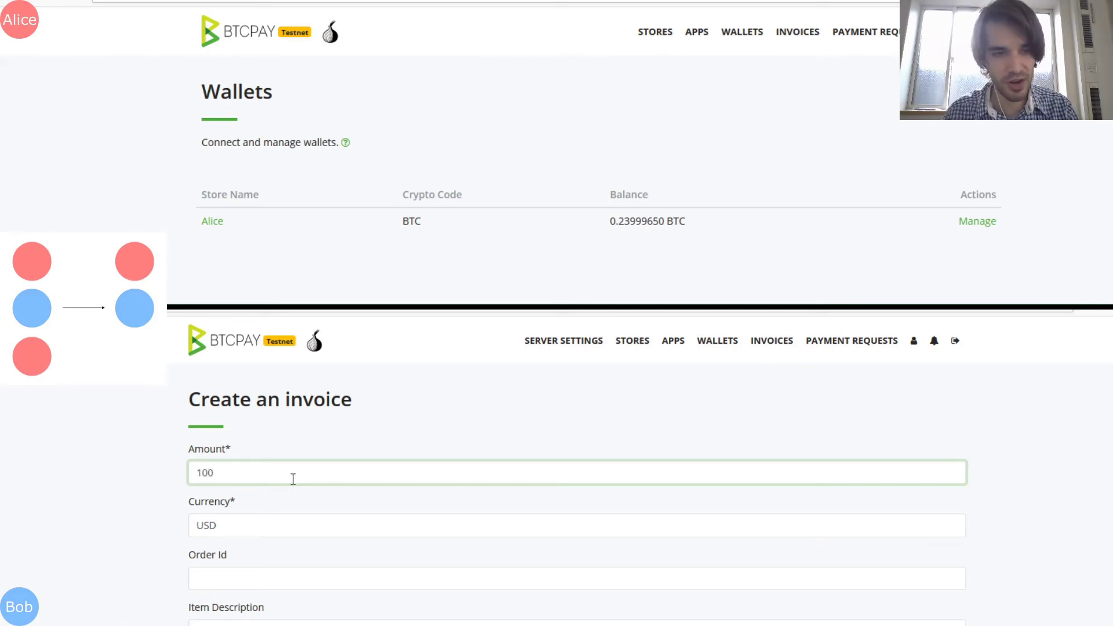
{"action": "scroll", "coordinate": [49, 443], "scroll_direction": "down", "scroll_amount": 5}
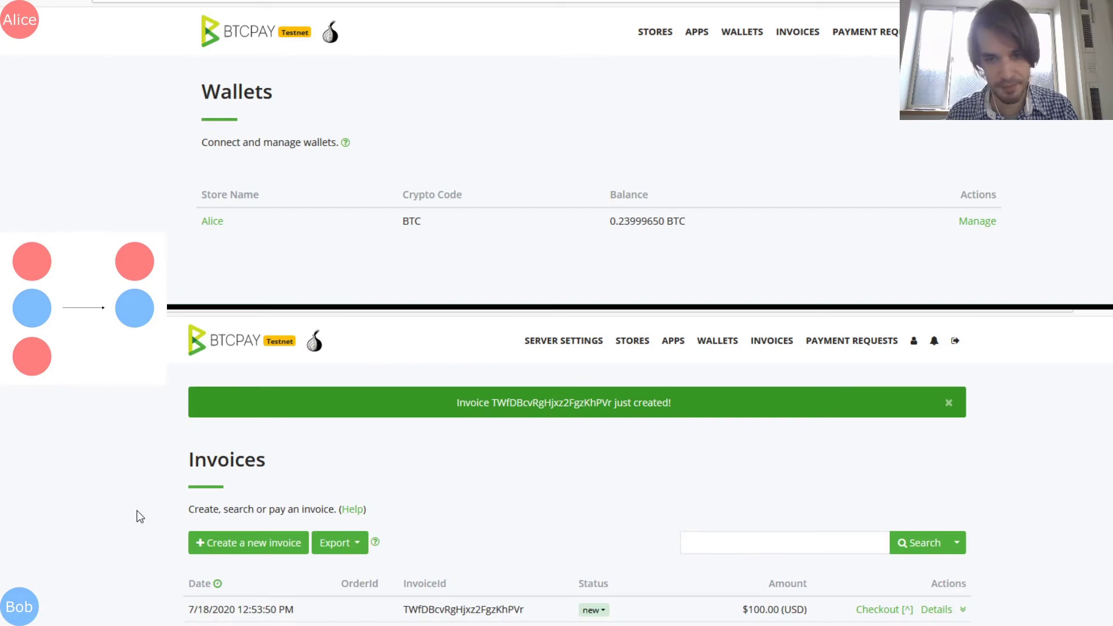
{"action": "left_click", "coordinate": [890, 611]}
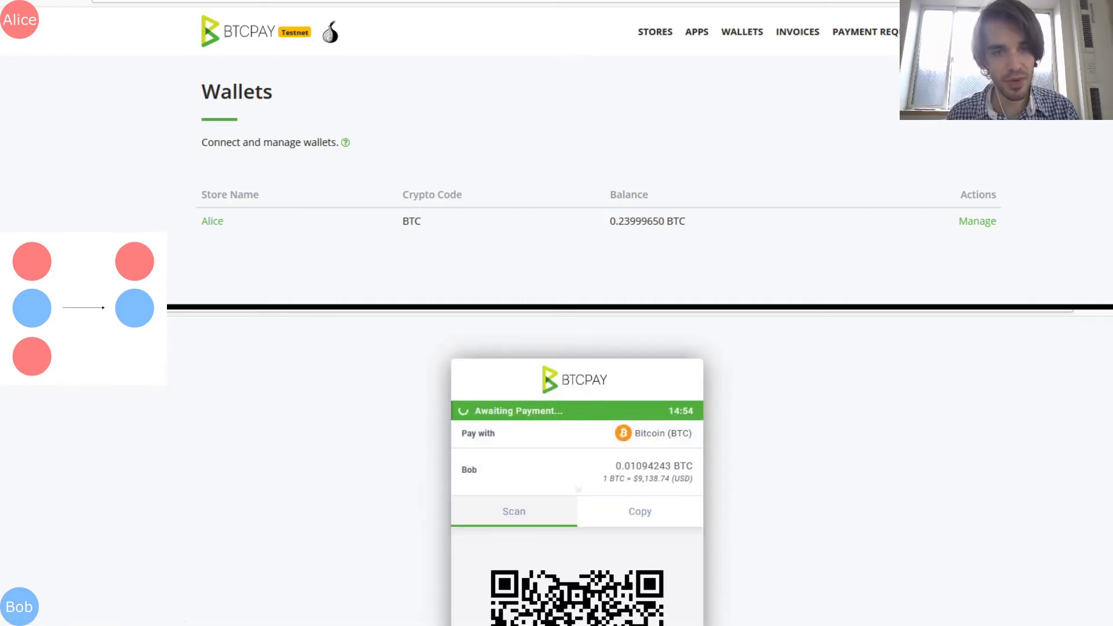
- Copy the invoice checkout address and load it in the payer's browser window
{"action": "key", "text": "ctrl+l"}
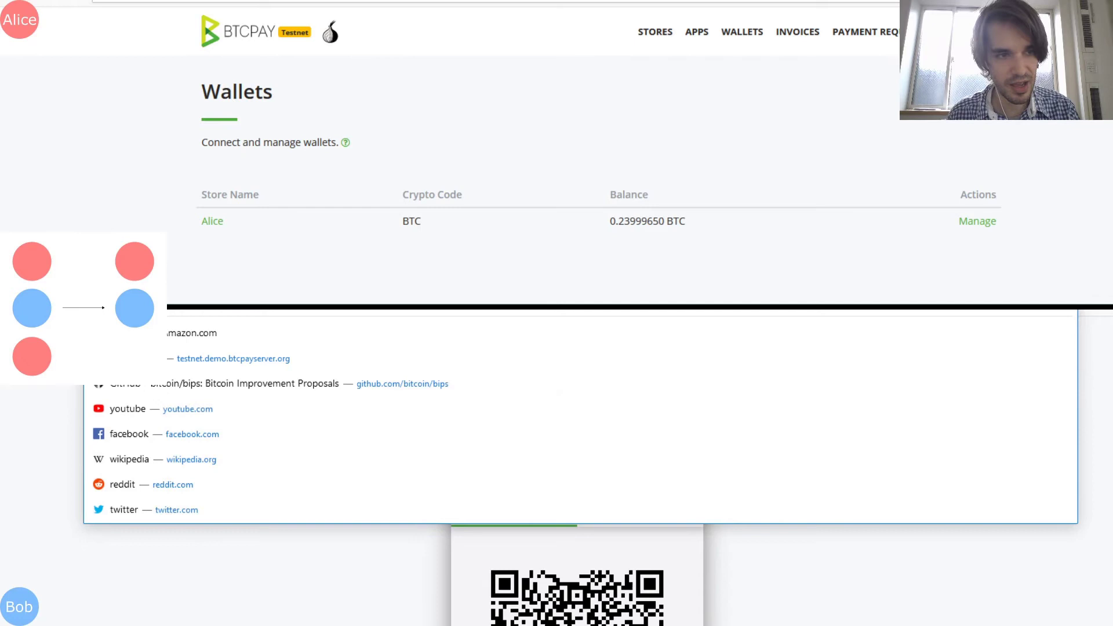
{"action": "key", "text": "alt+Left"}
{"action": "left_click", "coordinate": [350, 2]}
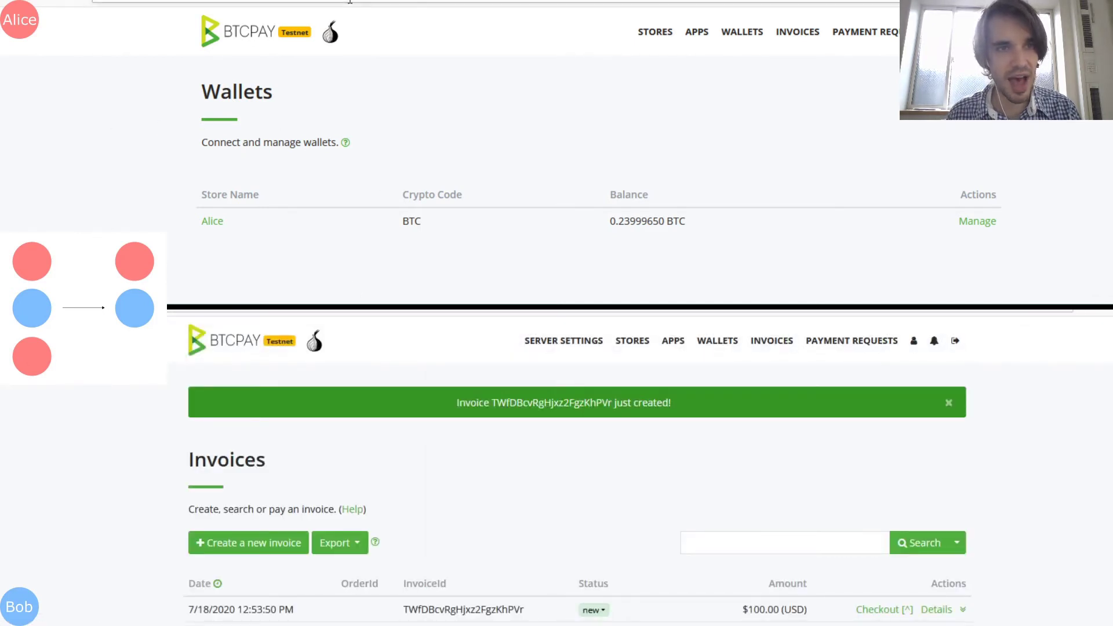
{"action": "left_click", "coordinate": [384, 15]}
{"action": "type", "text": "https://testnet.demo.btcpayserver.org/i/TWfDBcvRgHjxz2FgzKhPVr"}
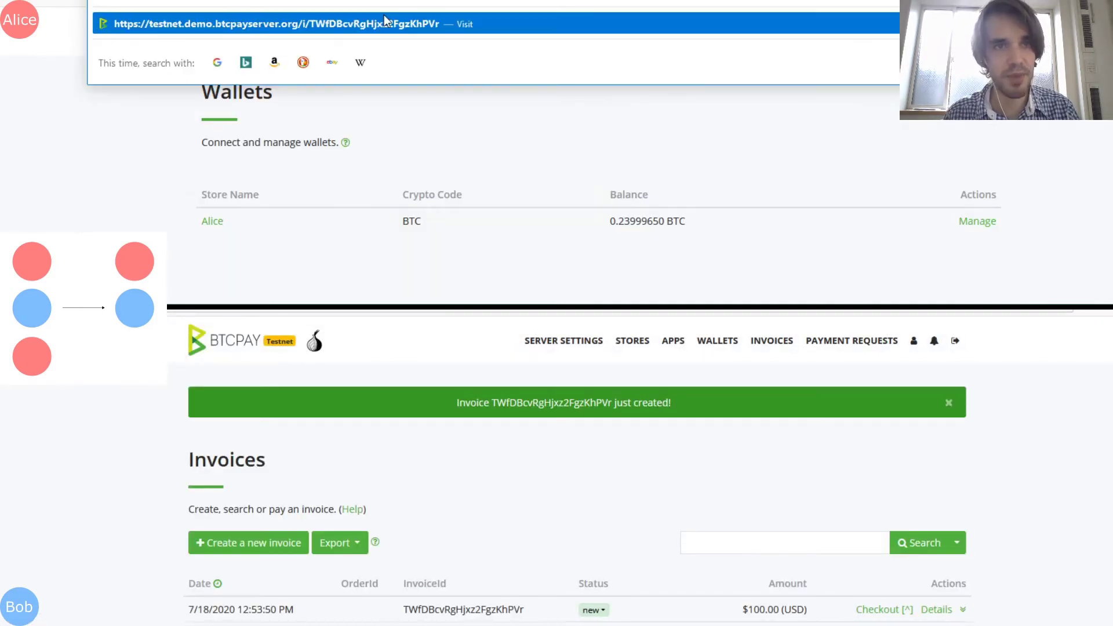
{"action": "key", "text": "Return"}
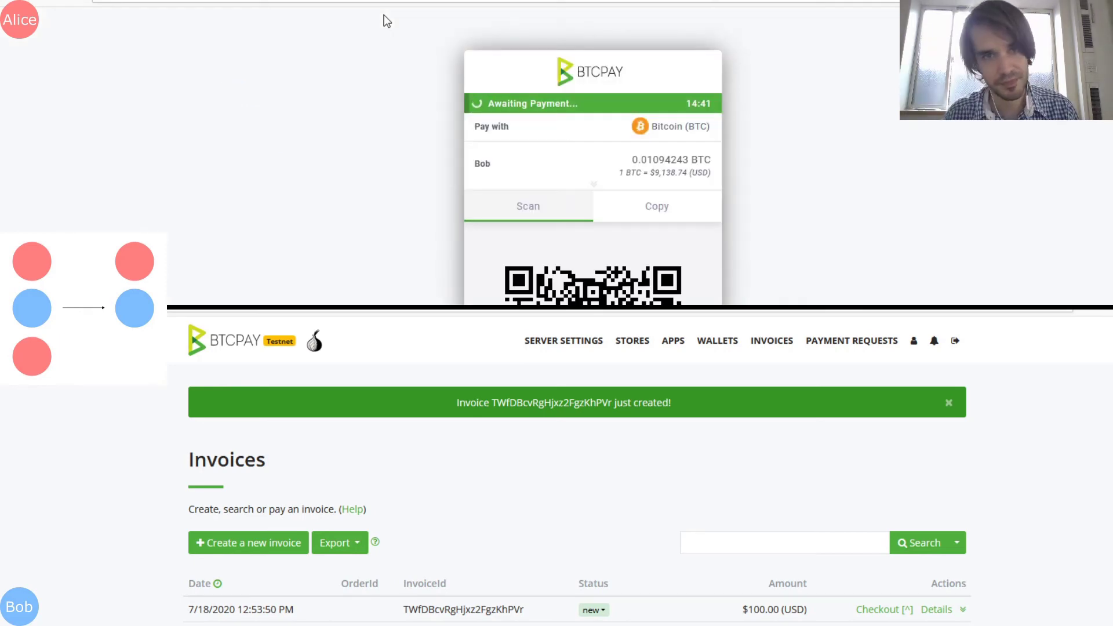
- Switch the checkout between its text amount/address view and its QR code
{"action": "scroll", "coordinate": [380, 162], "scroll_direction": "down", "scroll_amount": 5}
{"action": "scroll", "coordinate": [380, 162], "scroll_direction": "up", "scroll_amount": 4}
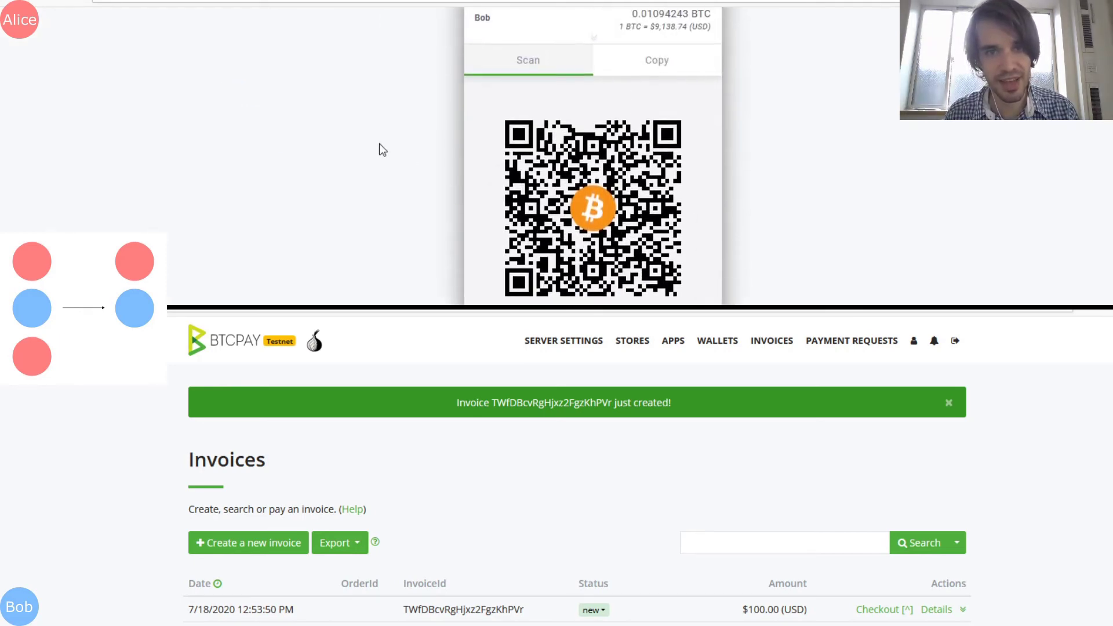
{"action": "scroll", "coordinate": [400, 152], "scroll_direction": "down", "scroll_amount": 3}
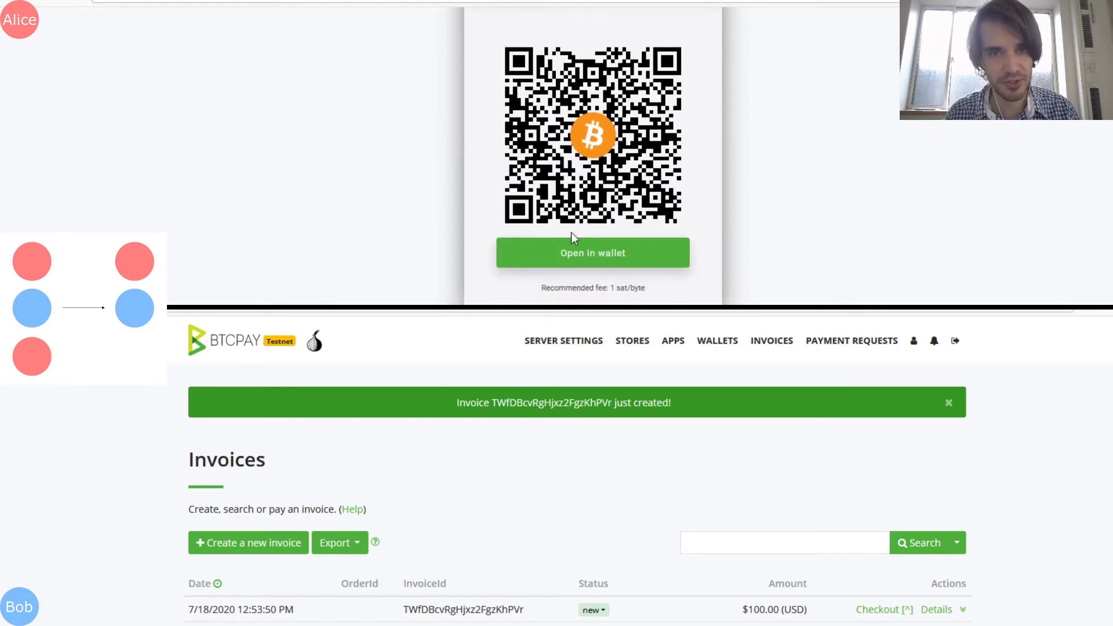
{"action": "scroll", "coordinate": [557, 237], "scroll_direction": "down", "scroll_amount": 2}
{"action": "scroll", "coordinate": [557, 232], "scroll_direction": "up", "scroll_amount": 4}
{"action": "left_click", "coordinate": [632, 124]}
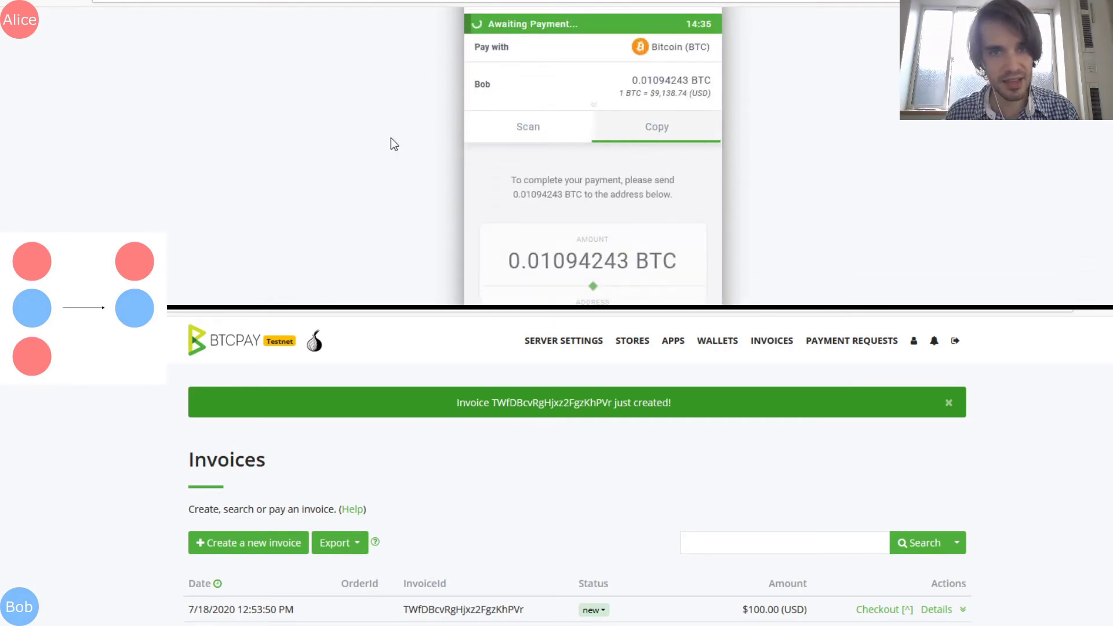
{"action": "scroll", "coordinate": [371, 174], "scroll_direction": "down", "scroll_amount": 3}
{"action": "scroll", "coordinate": [434, 149], "scroll_direction": "up", "scroll_amount": 4}
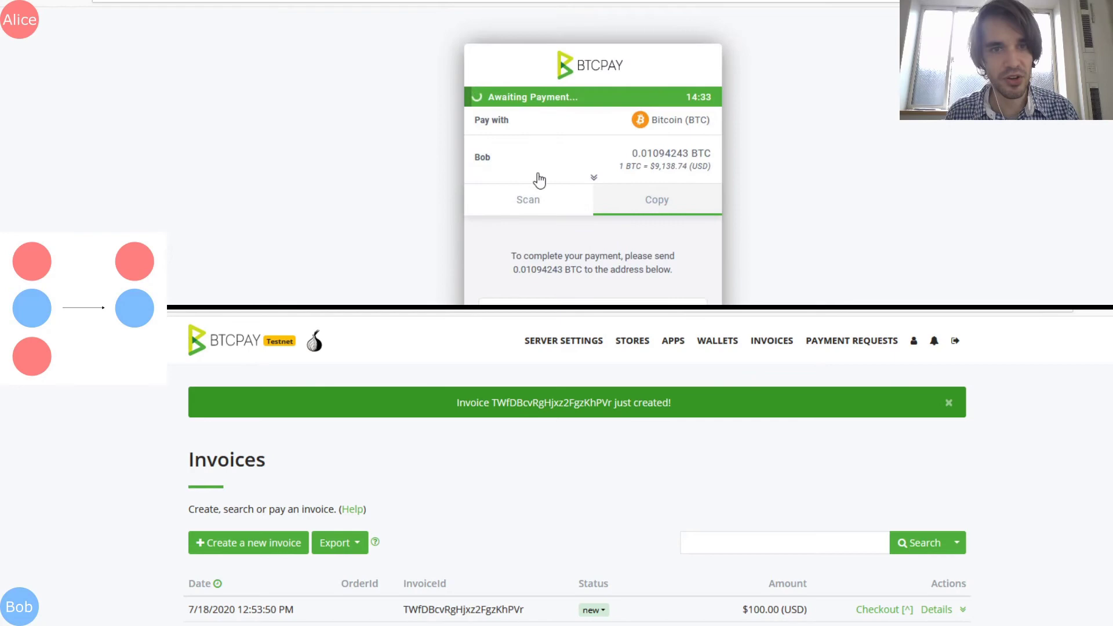
{"action": "left_click", "coordinate": [509, 199]}
{"action": "scroll", "coordinate": [405, 191], "scroll_direction": "down", "scroll_amount": 4}
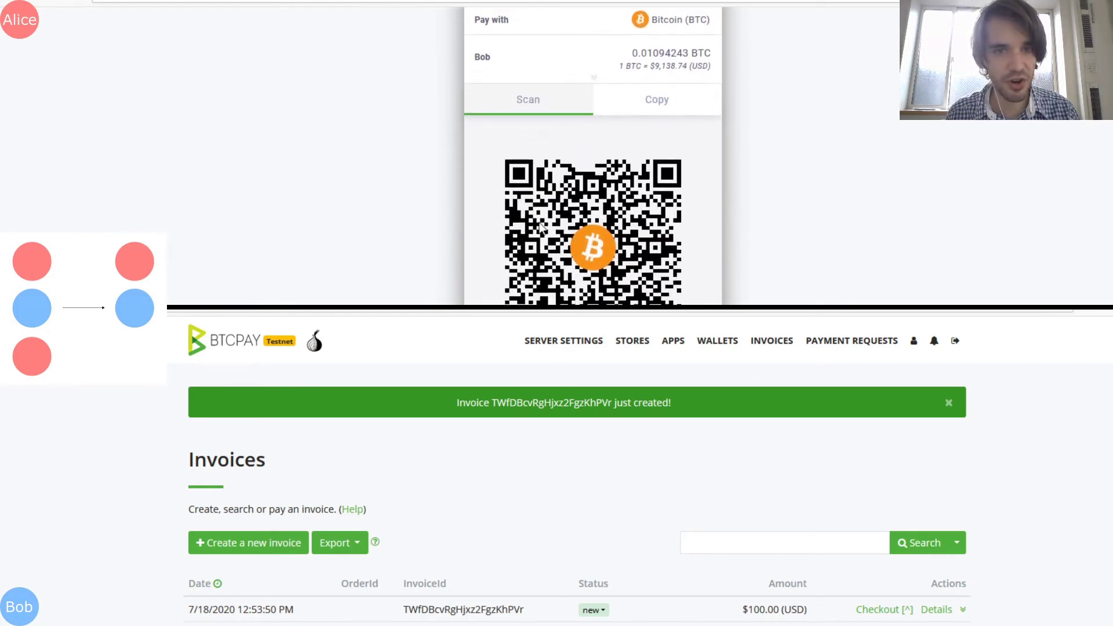
{"action": "scroll", "coordinate": [579, 174], "scroll_direction": "up", "scroll_amount": 1}
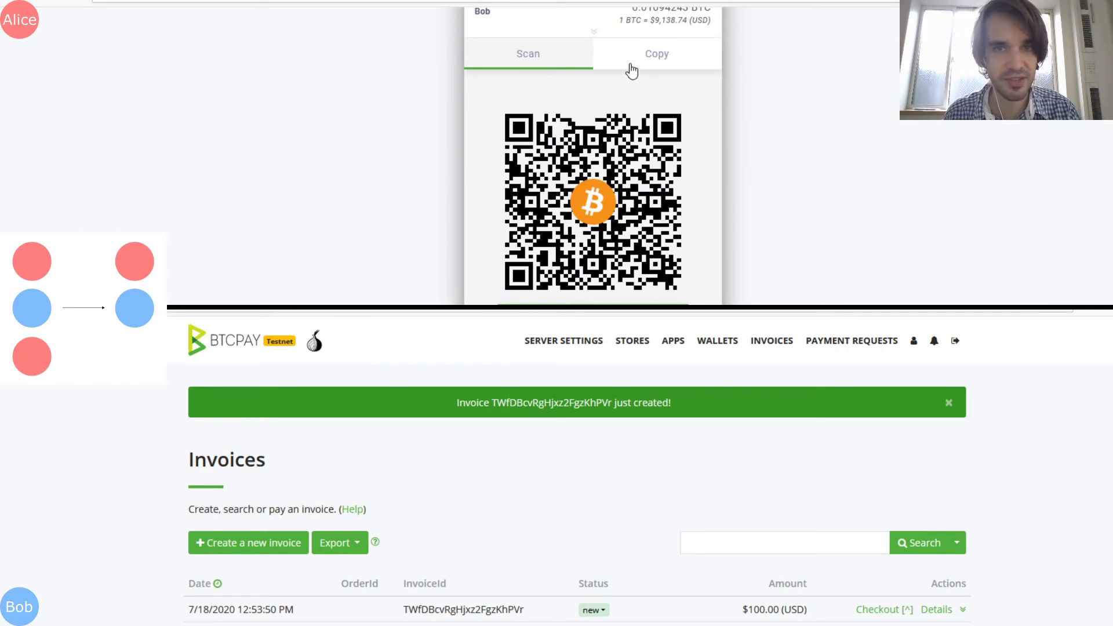
- Copy the invoice's payment link and go to the payer's wallet transactions
{"action": "left_click", "coordinate": [658, 58]}
{"action": "scroll", "coordinate": [458, 199], "scroll_direction": "down", "scroll_amount": 2}
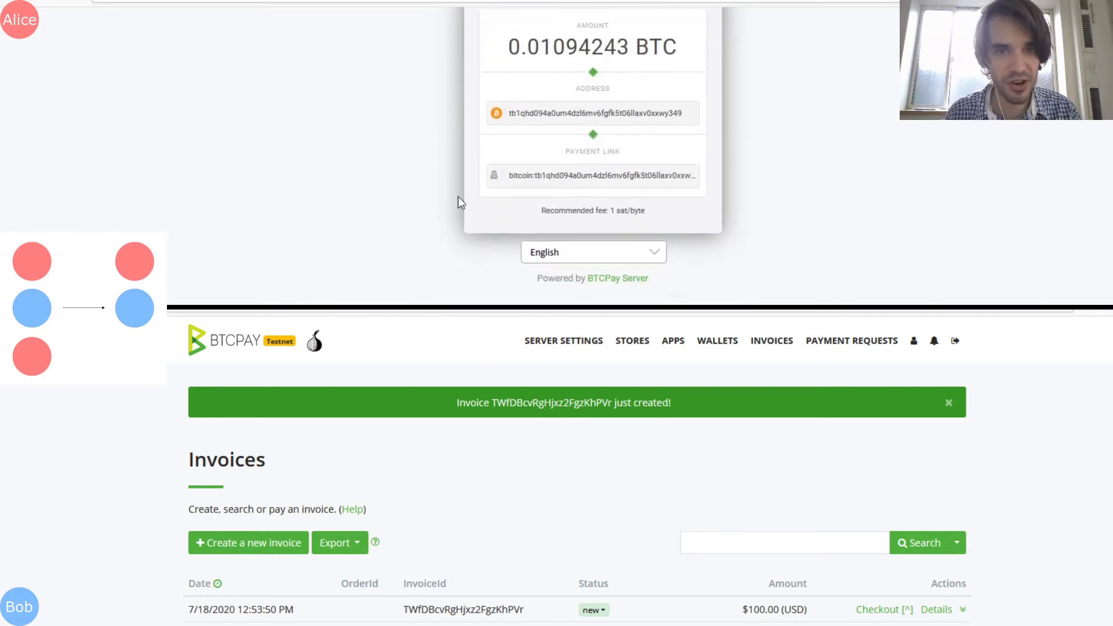
{"action": "left_click", "coordinate": [601, 179]}
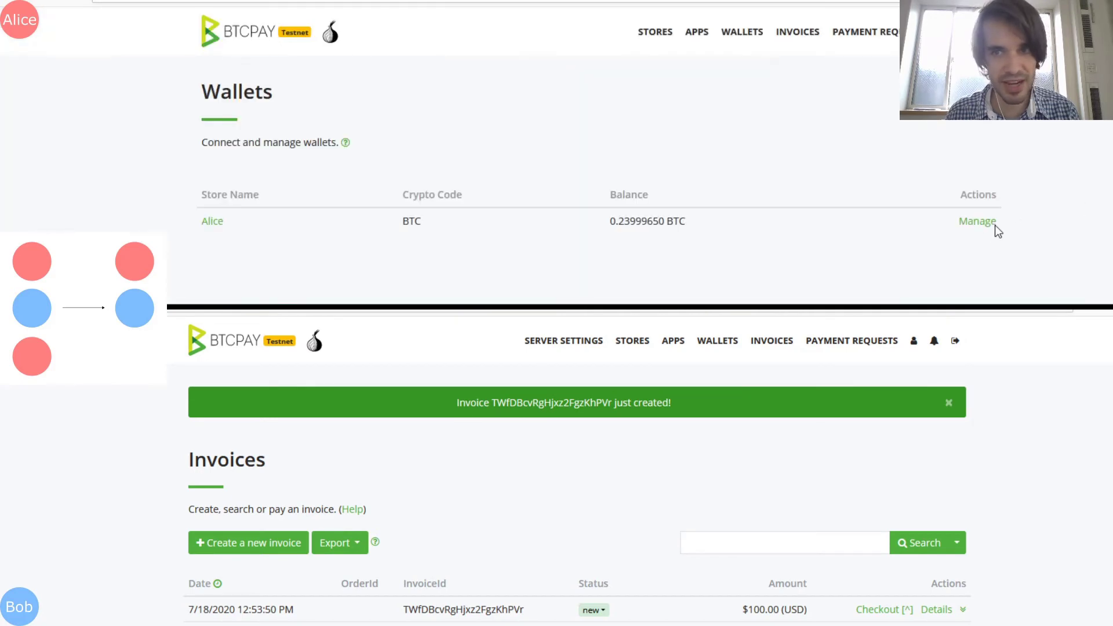
{"action": "left_click", "coordinate": [977, 219]}
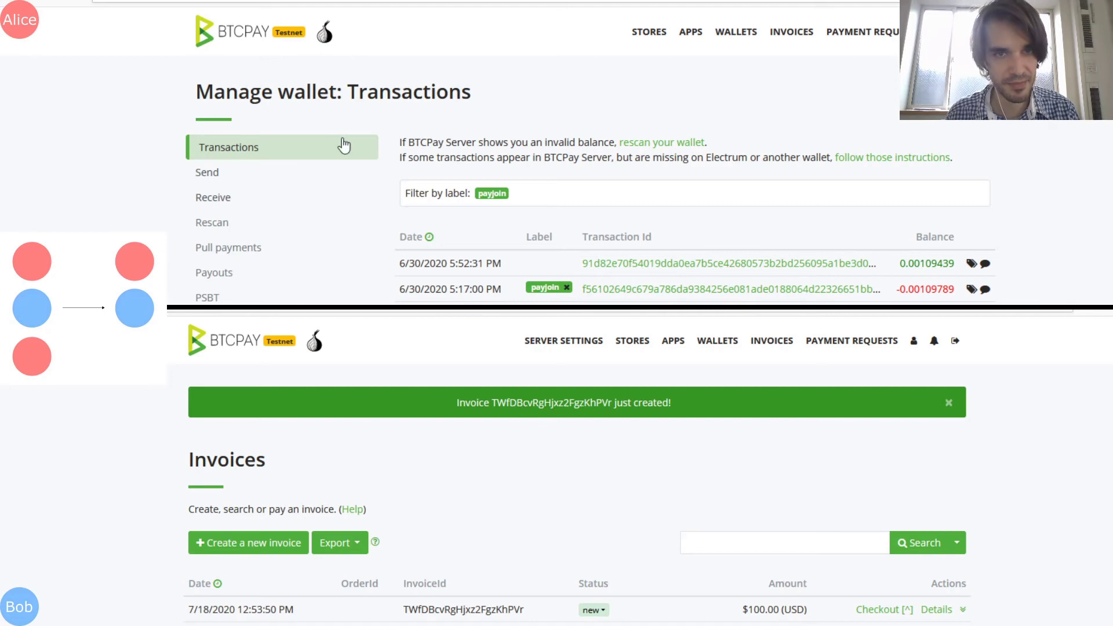
- Open the payer's Send form and copy the merchant's invoice checkout URL
{"action": "left_click", "coordinate": [374, 171]}
{"action": "scroll", "coordinate": [539, 195], "scroll_direction": "down", "scroll_amount": 3}
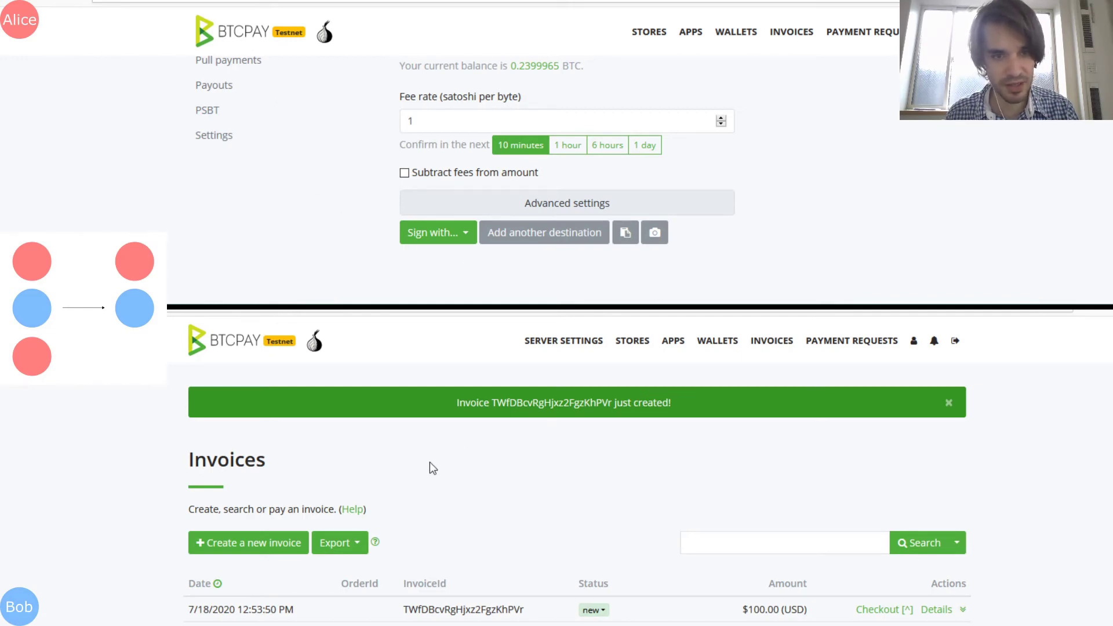
{"action": "left_click", "coordinate": [896, 612]}
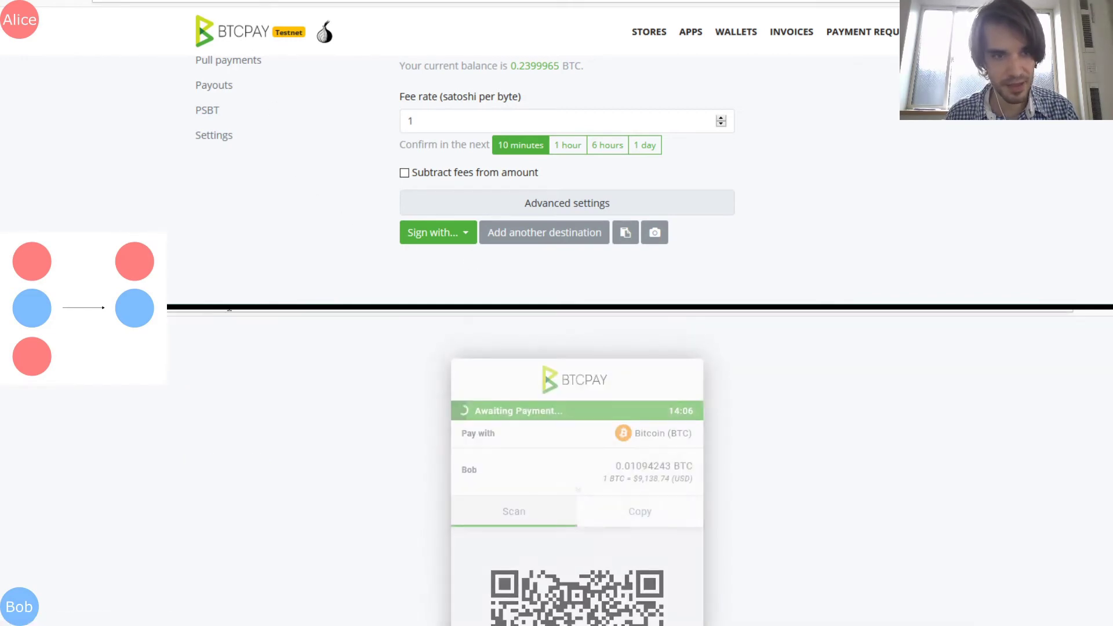
{"action": "key", "text": "ctrl+l"}
{"action": "key", "text": "ctrl+c"}
{"action": "key", "text": "Escape"}
- Load the invoice checkout URL in the payer's browser
{"action": "left_click", "coordinate": [163, 1]}
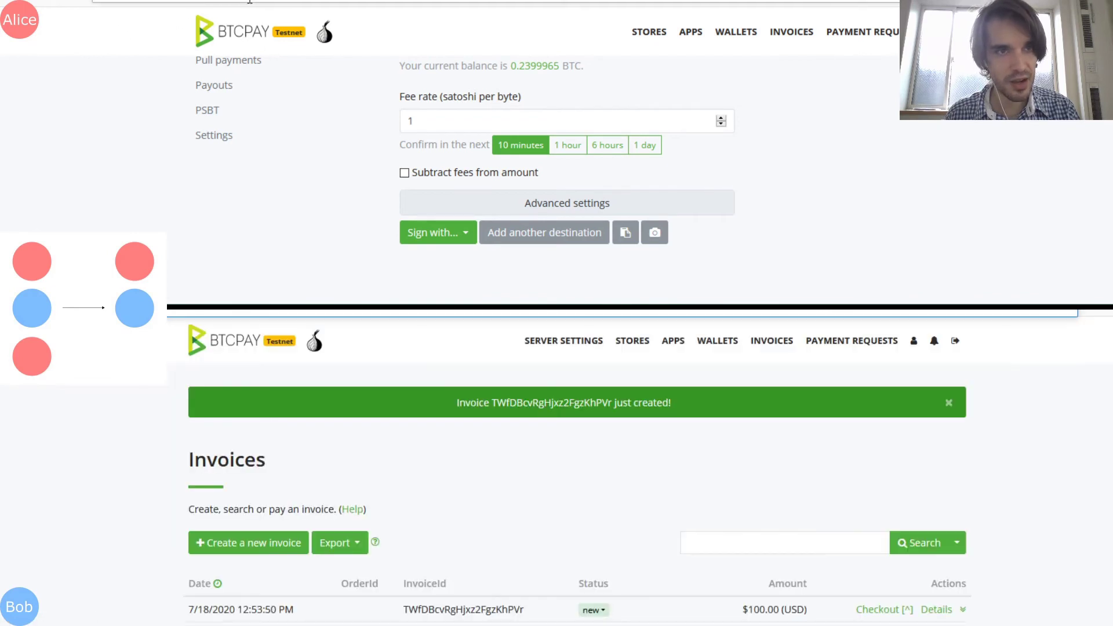
{"action": "key", "text": "ctrl+v"}
{"action": "key", "text": "ctrl+a"}
{"action": "key", "text": "ctrl+v"}
{"action": "key", "text": "Return"}
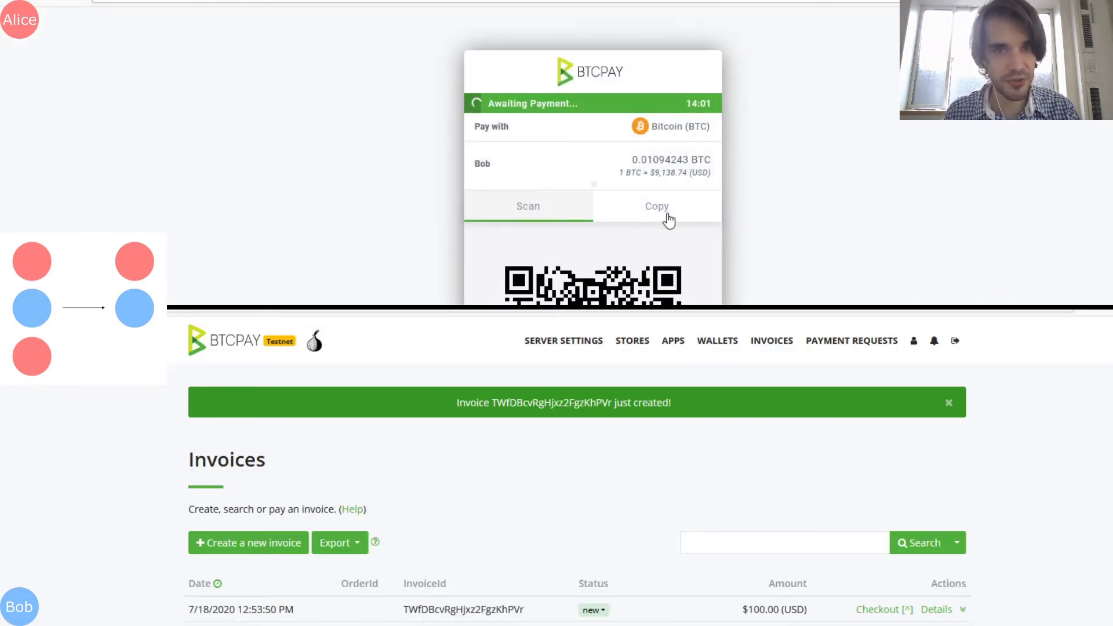
- Copy the invoice's payment link from the checkout's Copy view
{"action": "scroll", "coordinate": [353, 199], "scroll_direction": "down", "scroll_amount": 4}
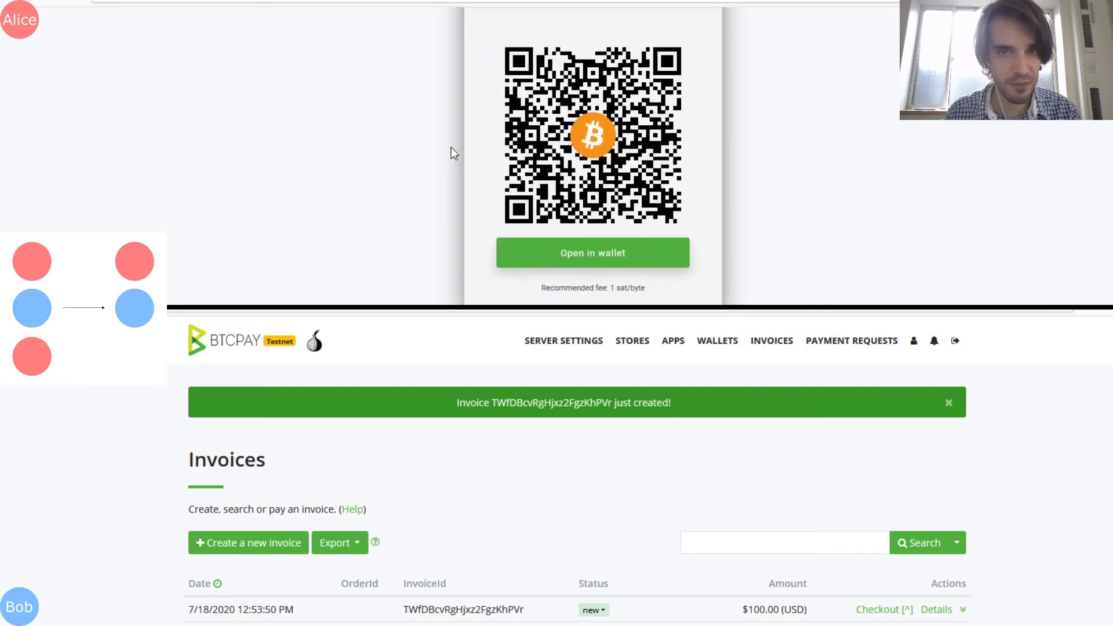
{"action": "scroll", "coordinate": [458, 149], "scroll_direction": "up", "scroll_amount": 3}
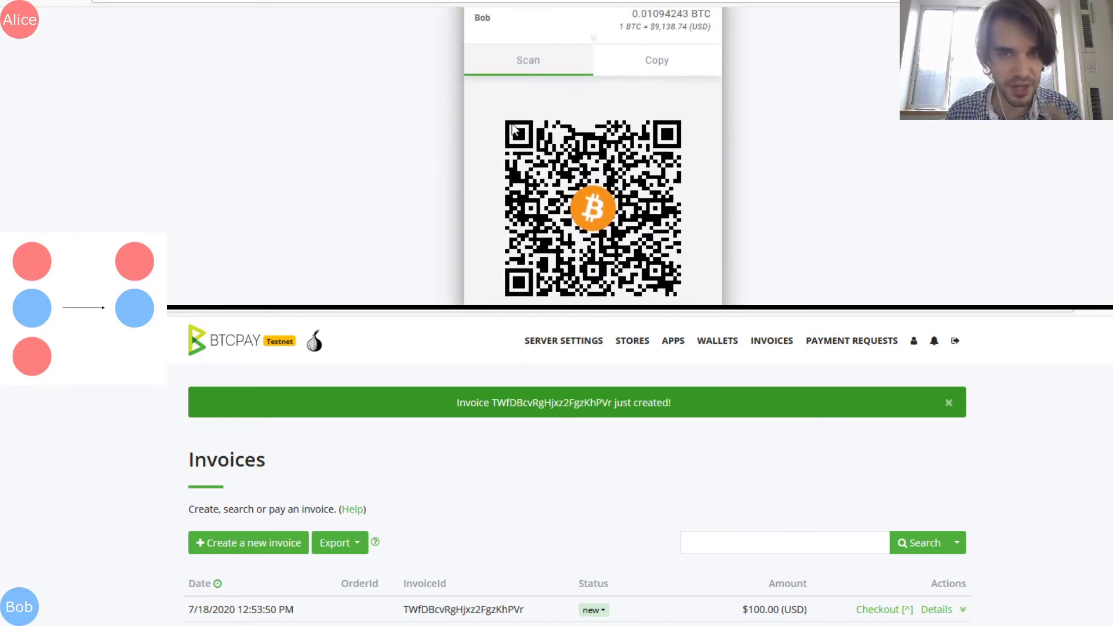
{"action": "scroll", "coordinate": [512, 129], "scroll_direction": "up", "scroll_amount": 2}
{"action": "left_click", "coordinate": [661, 142]}
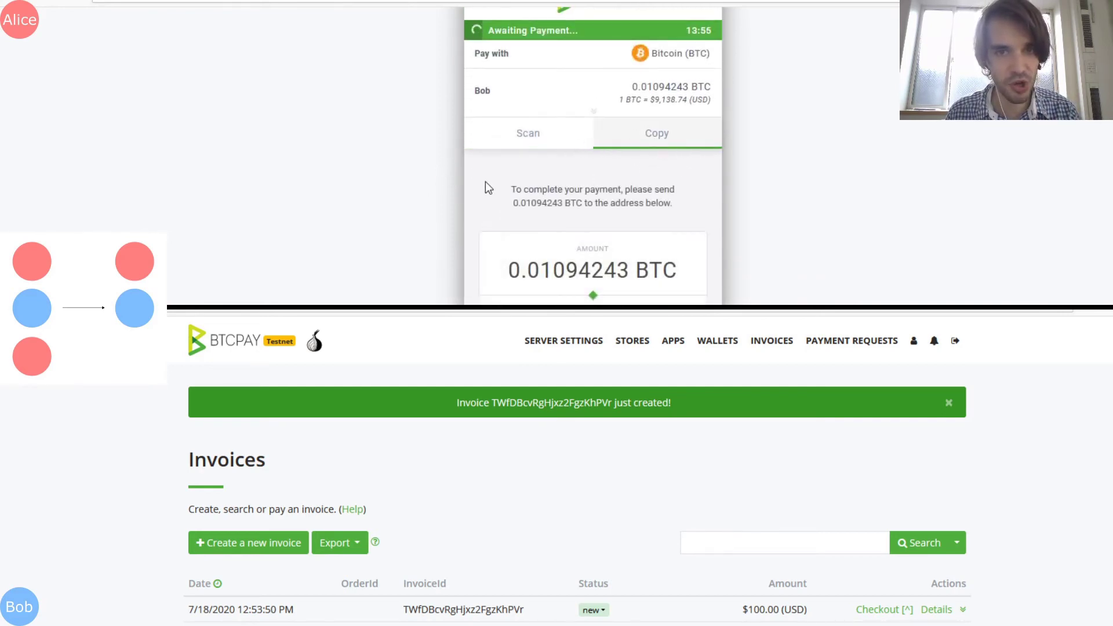
{"action": "scroll", "coordinate": [489, 187], "scroll_direction": "down", "scroll_amount": 3}
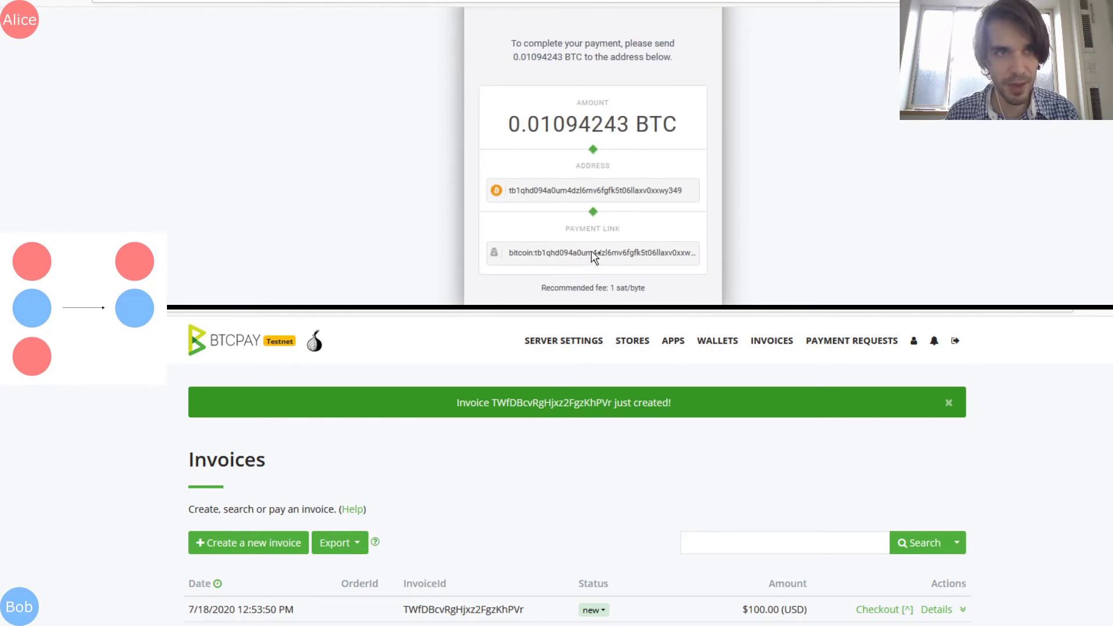
{"action": "left_click", "coordinate": [595, 255]}
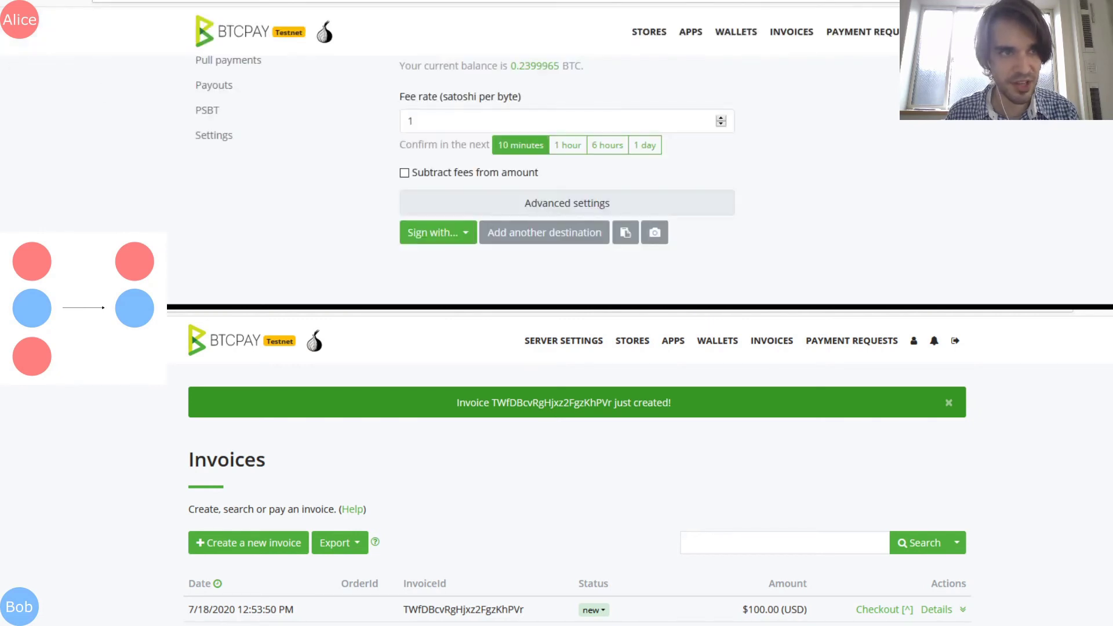
- Fill the Send form from the pasted BIP21 payment link (0.01094243 BTC)
{"action": "scroll", "coordinate": [443, 157], "scroll_direction": "up", "scroll_amount": 2}
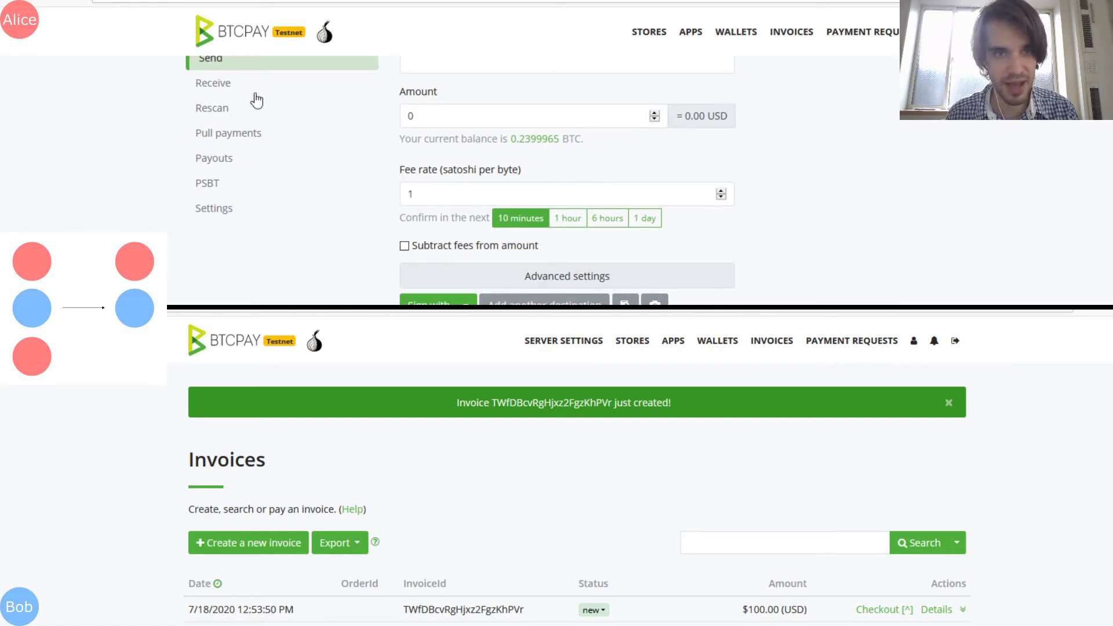
{"action": "left_click", "coordinate": [625, 301]}
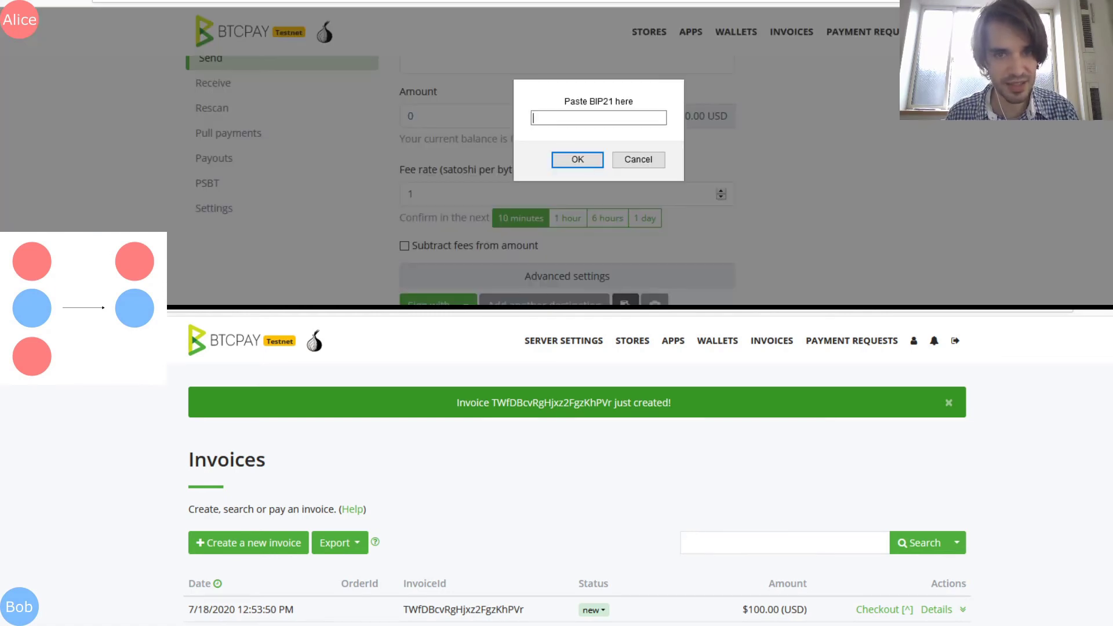
{"action": "key", "text": "ctrl+v"}
{"action": "left_click", "coordinate": [579, 161]}
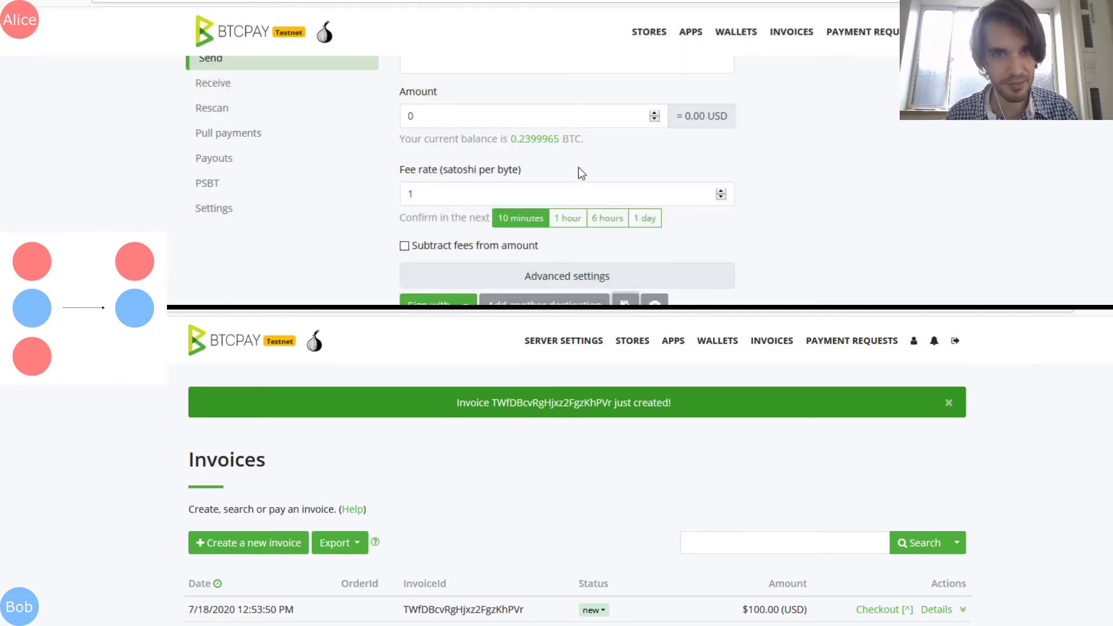
- Sign the payment with the hot wallet
{"action": "scroll", "coordinate": [382, 145], "scroll_direction": "down", "scroll_amount": 3}
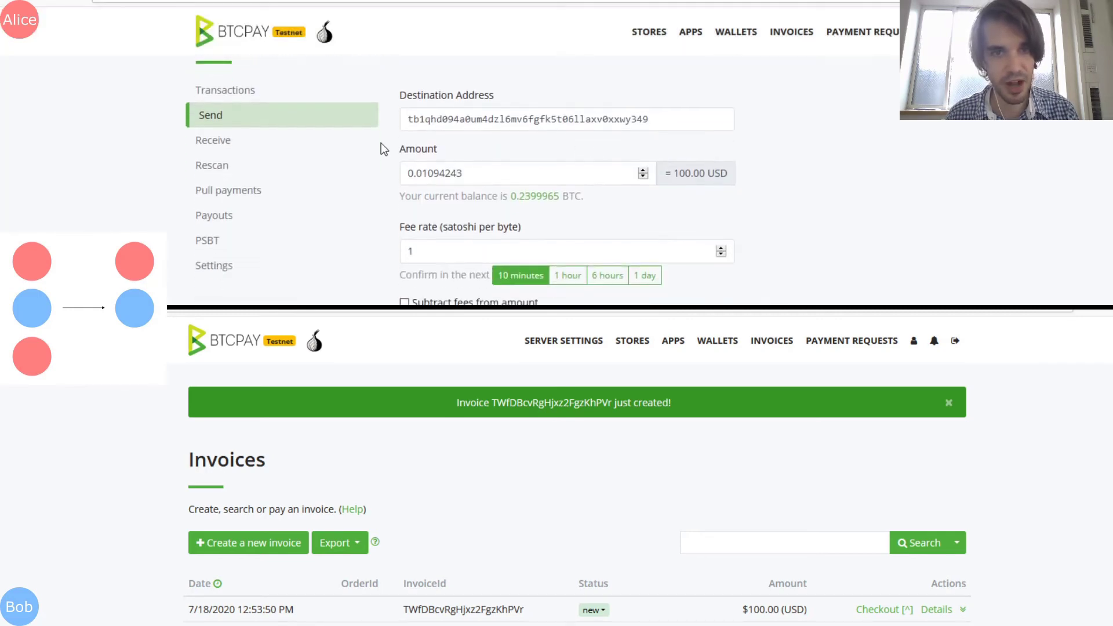
{"action": "scroll", "coordinate": [395, 141], "scroll_direction": "down", "scroll_amount": 1}
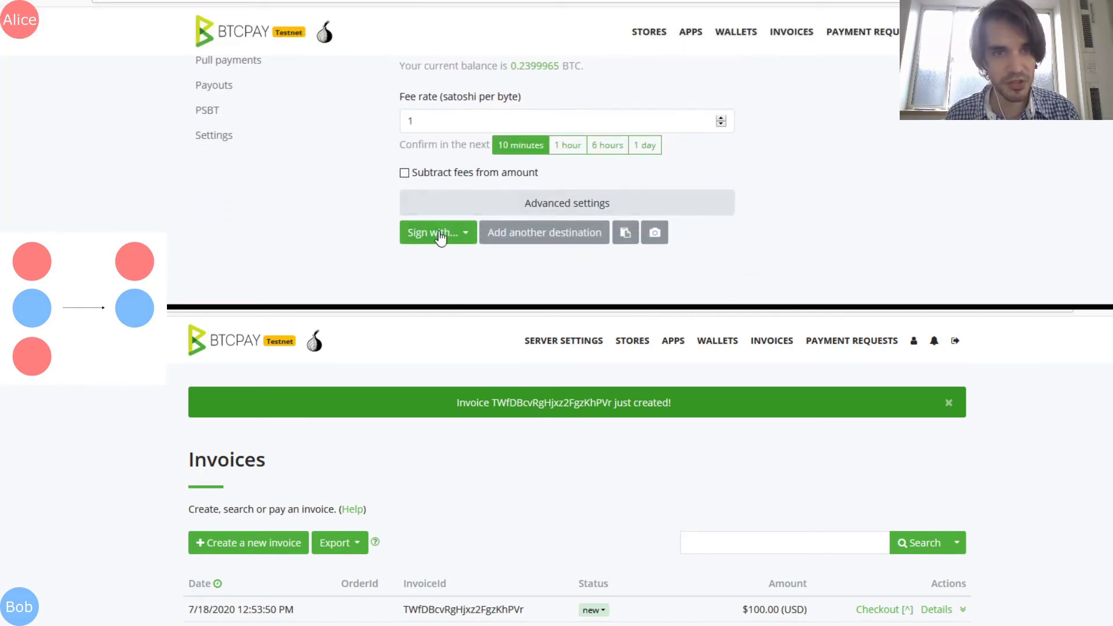
{"action": "left_click", "coordinate": [441, 232]}
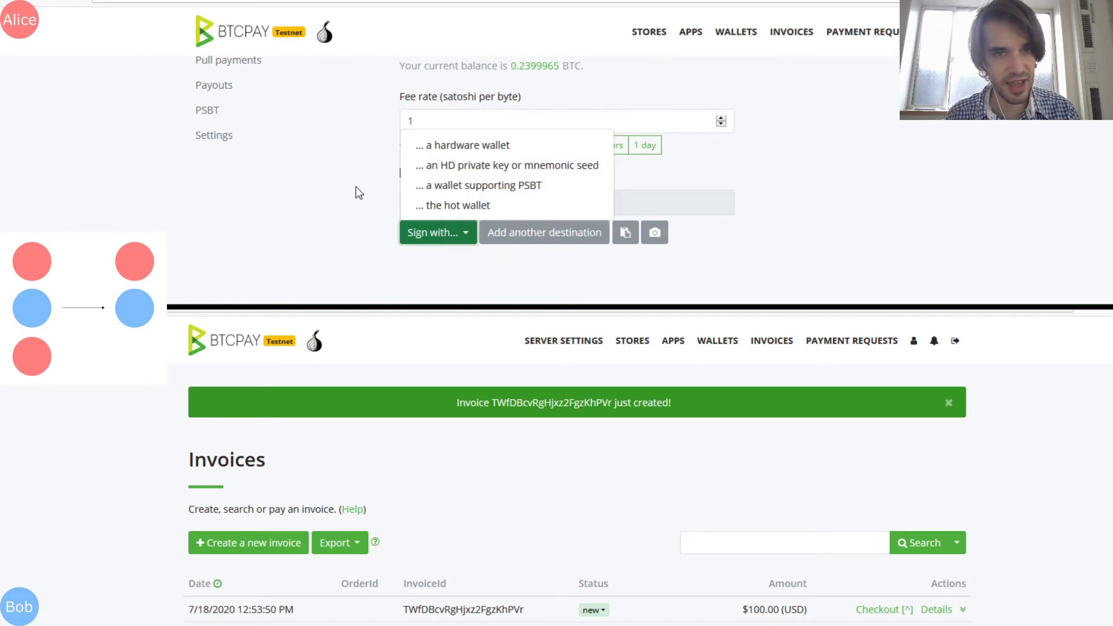
{"action": "left_click", "coordinate": [444, 205]}
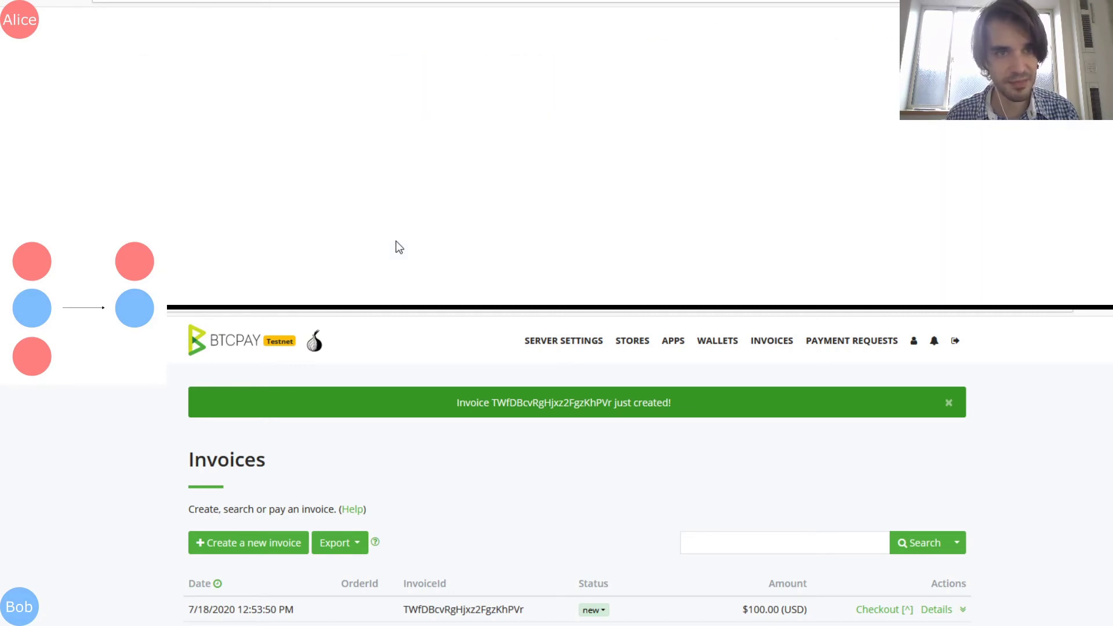
{"action": "scroll", "coordinate": [388, 145], "scroll_direction": "down", "scroll_amount": 2}
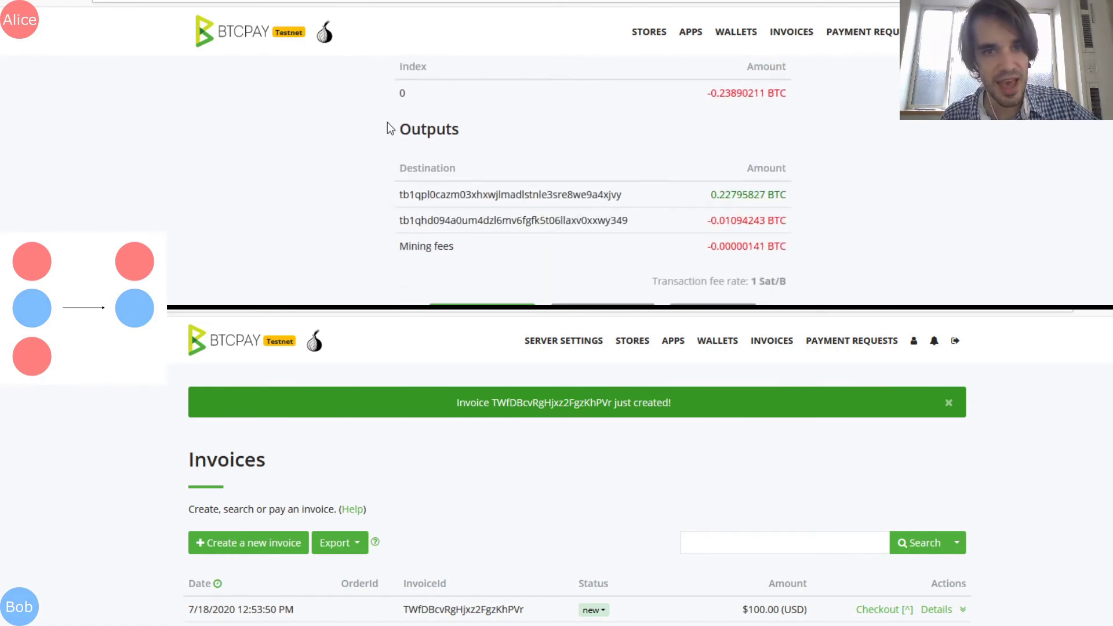
{"action": "scroll", "coordinate": [391, 102], "scroll_direction": "up", "scroll_amount": 1}
{"action": "scroll", "coordinate": [392, 106], "scroll_direction": "down", "scroll_amount": 1}
{"action": "scroll", "coordinate": [378, 119], "scroll_direction": "down", "scroll_amount": 1}
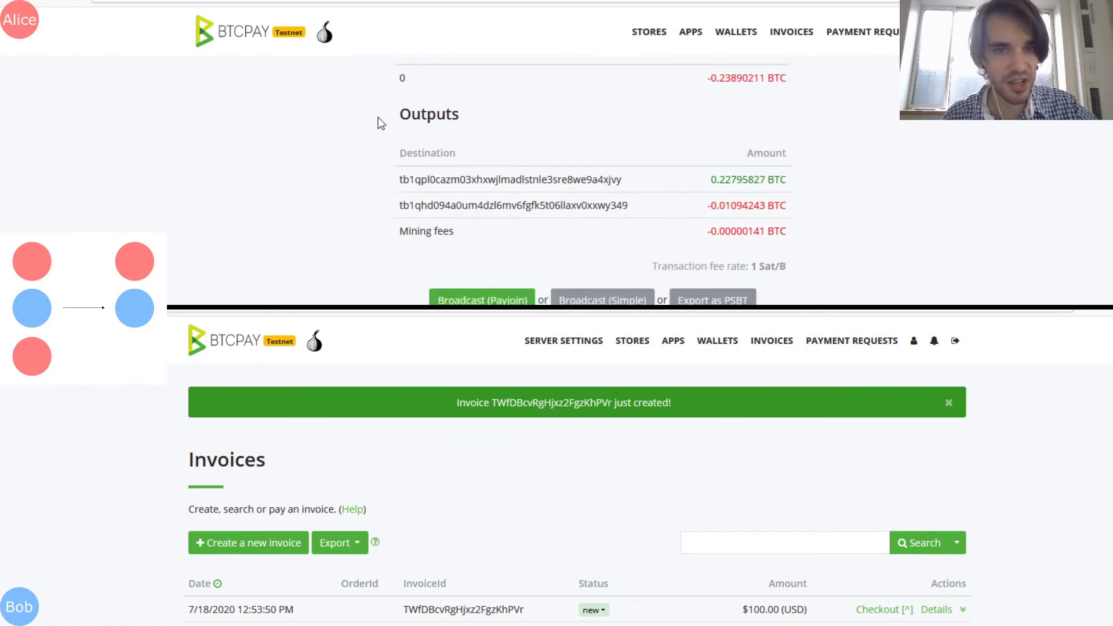
{"action": "scroll", "coordinate": [373, 128], "scroll_direction": "up", "scroll_amount": 2}
{"action": "scroll", "coordinate": [377, 133], "scroll_direction": "down", "scroll_amount": 2}
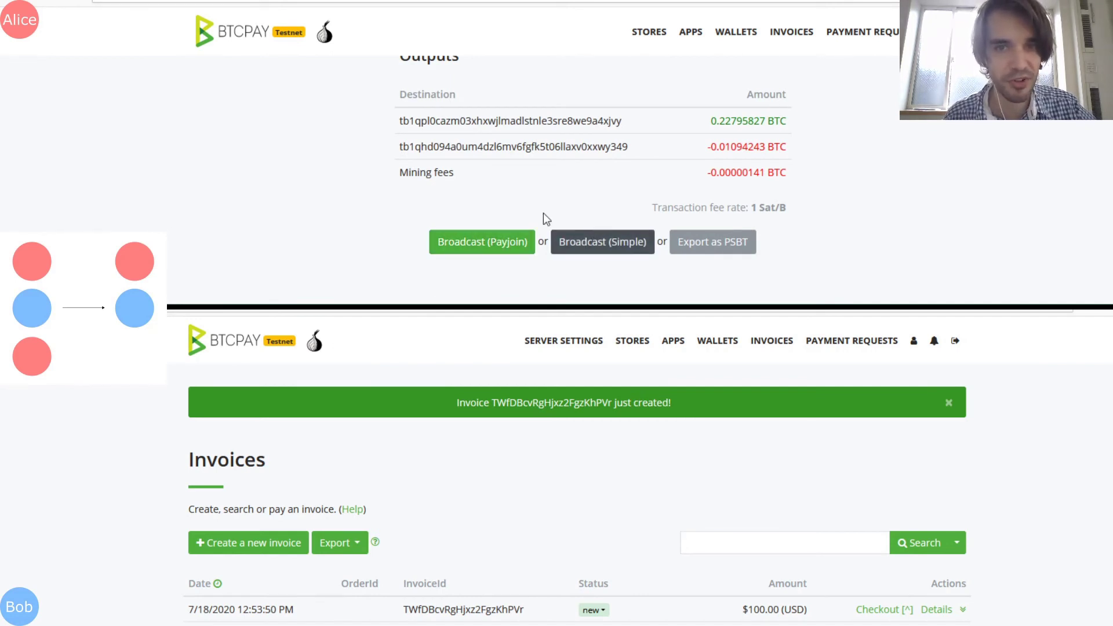
{"action": "scroll", "coordinate": [489, 204], "scroll_direction": "up", "scroll_amount": 3}
{"action": "scroll", "coordinate": [473, 217], "scroll_direction": "down", "scroll_amount": 3}
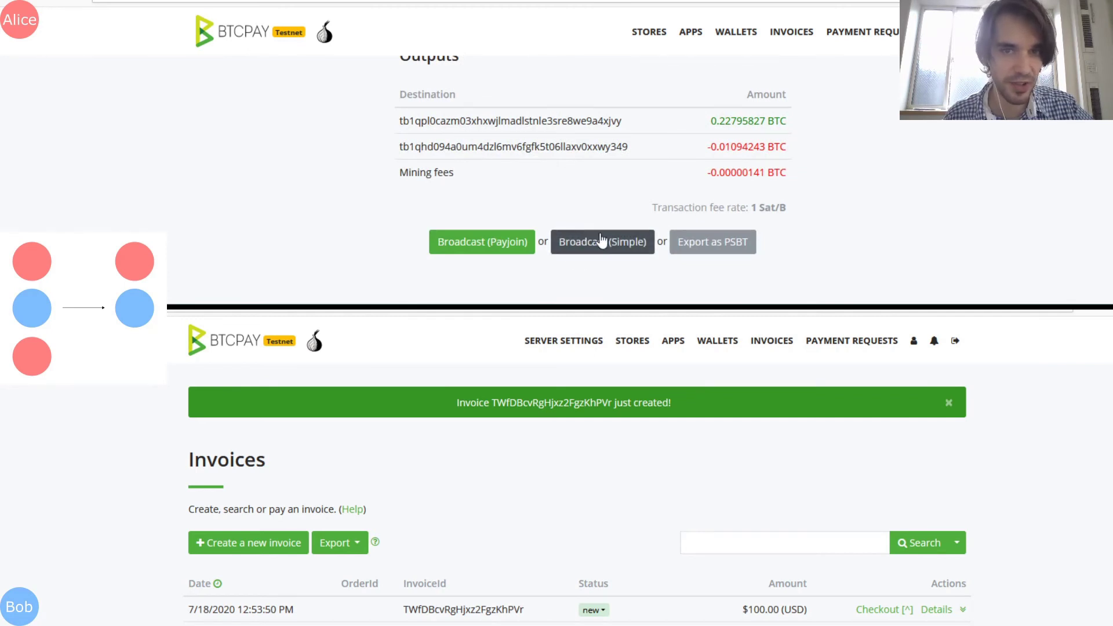
{"action": "scroll", "coordinate": [615, 192], "scroll_direction": "up", "scroll_amount": 1}
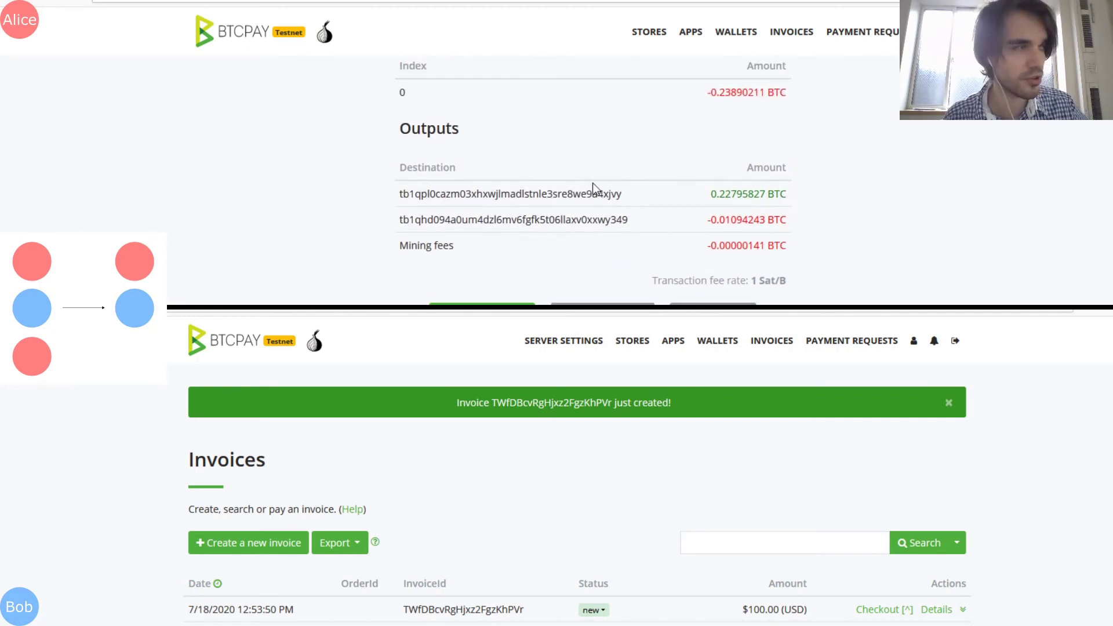
{"action": "scroll", "coordinate": [593, 183], "scroll_direction": "up", "scroll_amount": 2}
{"action": "scroll", "coordinate": [598, 211], "scroll_direction": "down", "scroll_amount": 1}
{"action": "left_click_drag", "start_coordinate": [399, 150], "coordinate": [796, 169]}
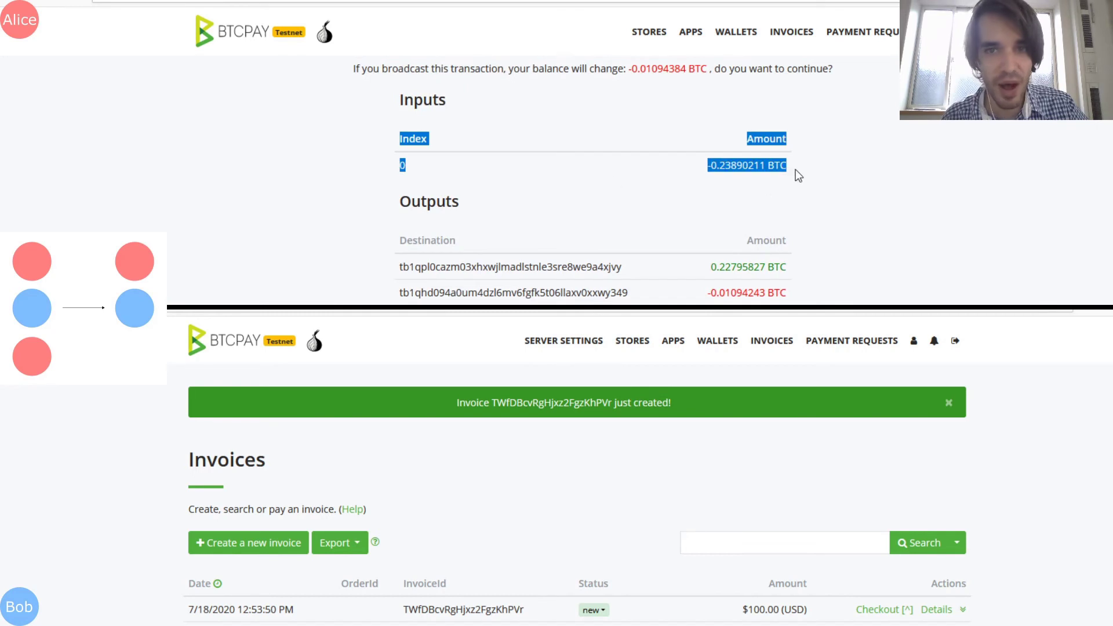
{"action": "left_click", "coordinate": [797, 167]}
{"action": "scroll", "coordinate": [751, 235], "scroll_direction": "down", "scroll_amount": 3}
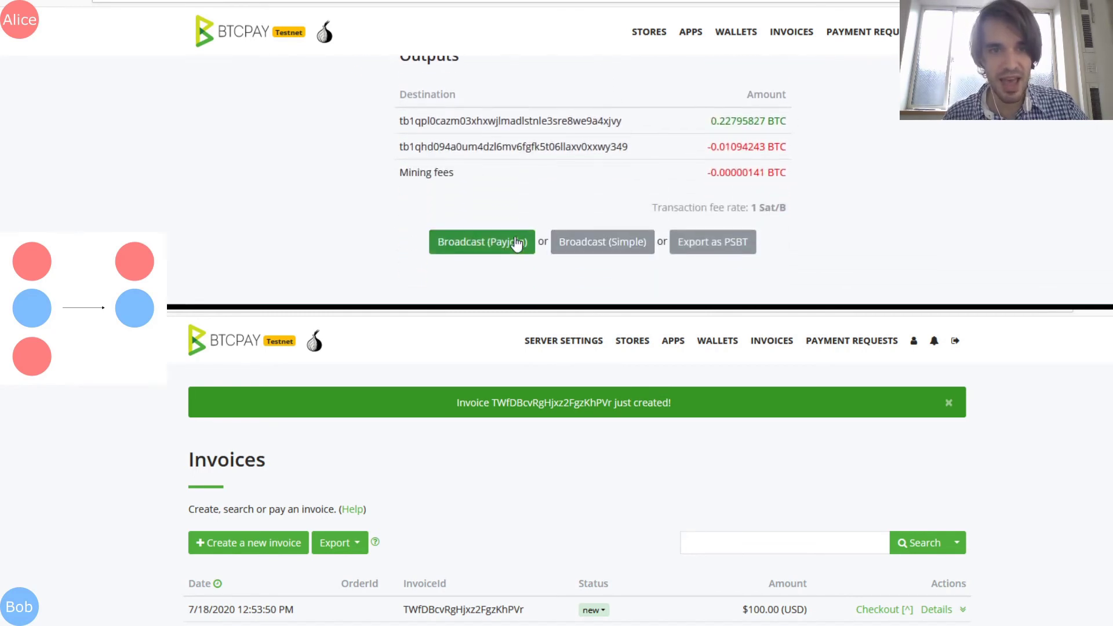
- Broadcast the transaction as a Payjoin and check the success banner
{"action": "left_click", "coordinate": [465, 244]}
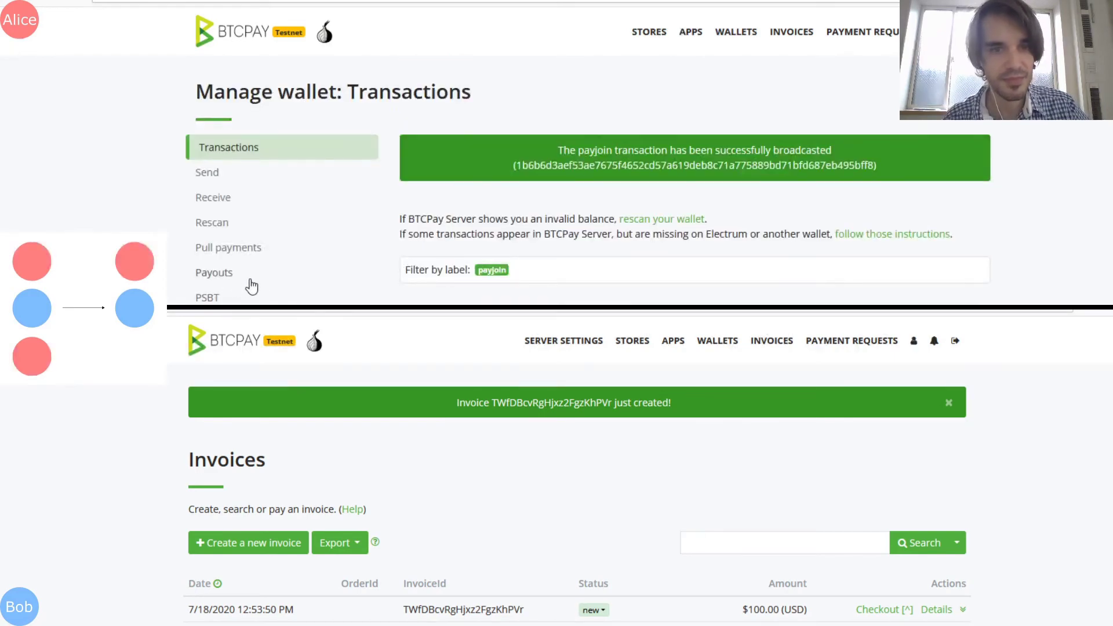
{"action": "scroll", "coordinate": [475, 162], "scroll_direction": "down", "scroll_amount": 4}
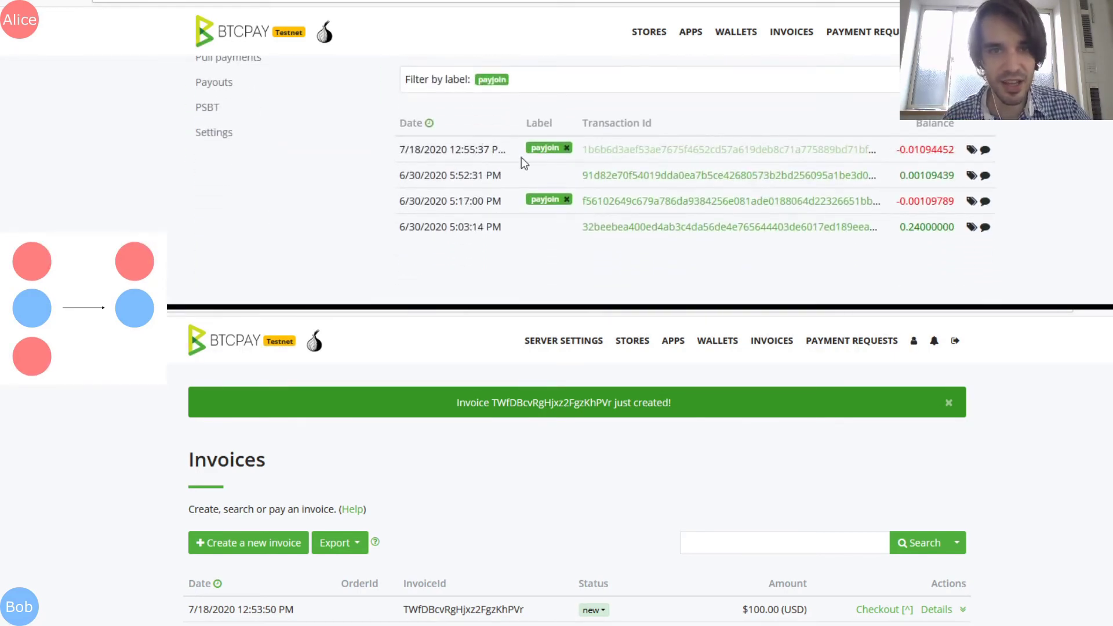
{"action": "scroll", "coordinate": [521, 155], "scroll_direction": "up", "scroll_amount": 4}
{"action": "left_click_drag", "start_coordinate": [584, 159], "coordinate": [829, 148]}
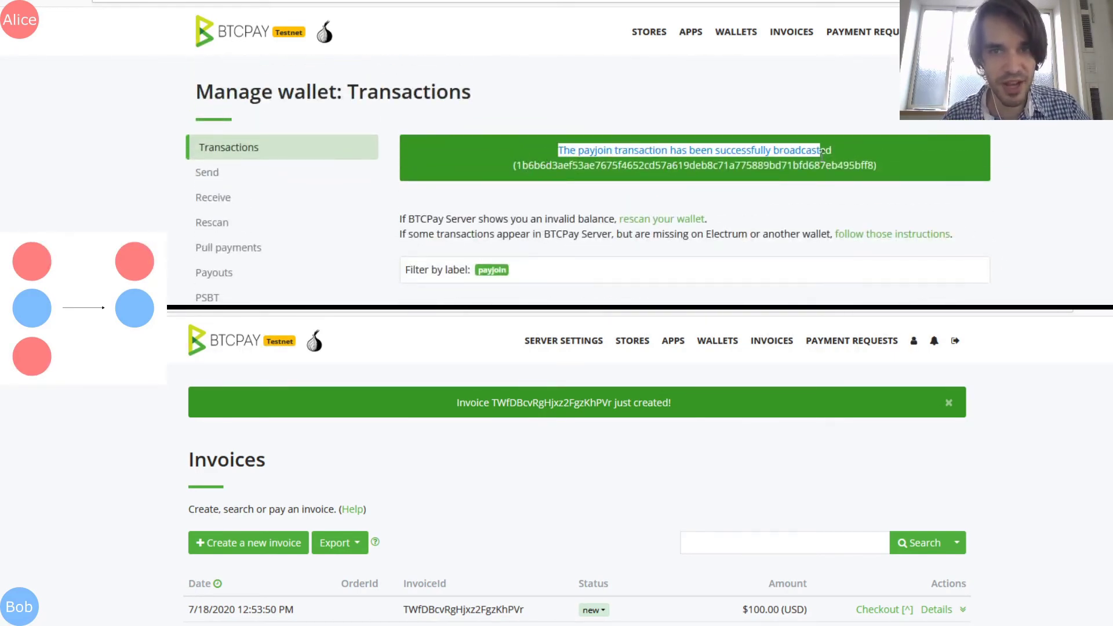
- Open the new Payjoin transaction in the testnet block explorer
{"action": "scroll", "coordinate": [703, 227], "scroll_direction": "down", "scroll_amount": 2}
{"action": "scroll", "coordinate": [703, 232], "scroll_direction": "down", "scroll_amount": 1}
{"action": "left_click", "coordinate": [760, 193]}
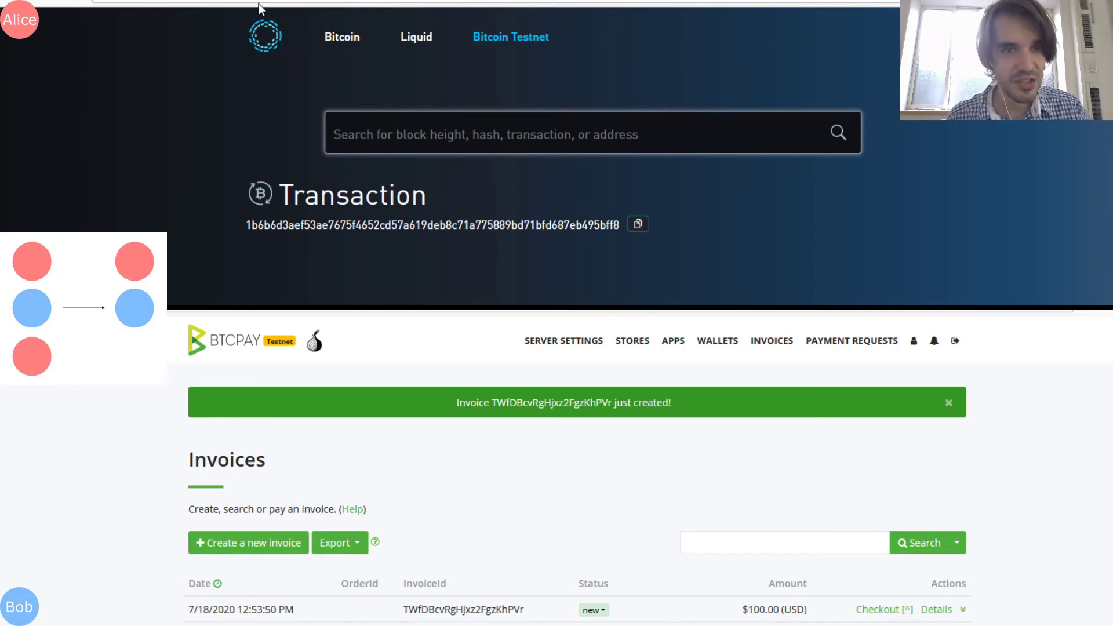
- Review the transaction's two input hashes in the explorer
{"action": "scroll", "coordinate": [295, 84], "scroll_direction": "down", "scroll_amount": 8}
{"action": "scroll", "coordinate": [294, 85], "scroll_direction": "down", "scroll_amount": 5}
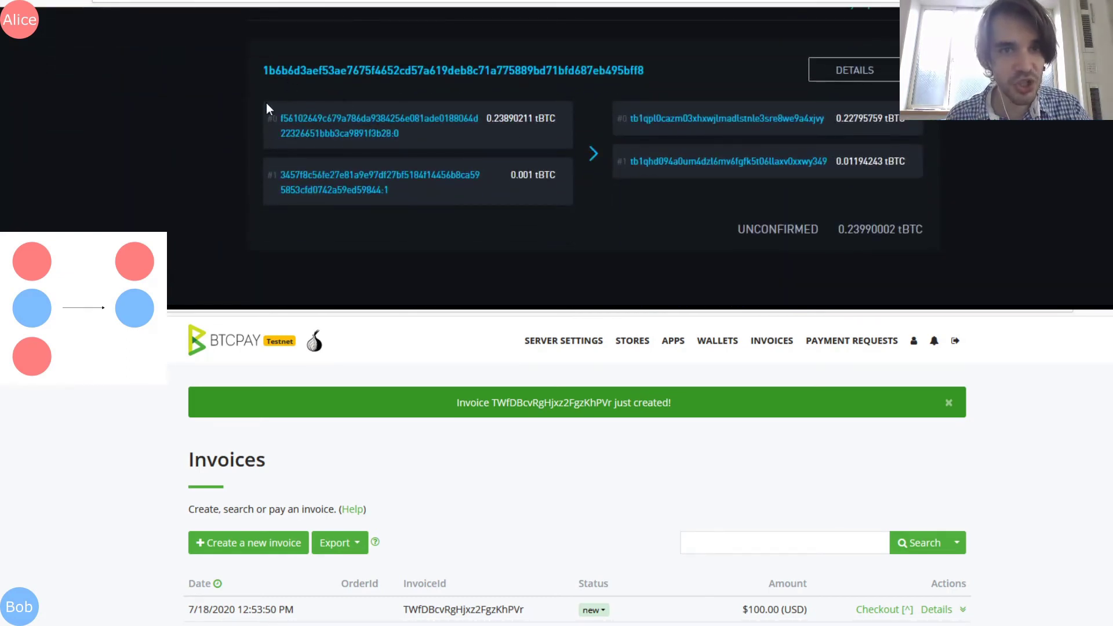
{"action": "mouse_move", "coordinate": [267, 103]}
{"action": "left_mouse_down"}
{"action": "mouse_move", "coordinate": [342, 151]}
{"action": "mouse_move", "coordinate": [389, 163]}
{"action": "mouse_move", "coordinate": [416, 197]}
{"action": "mouse_move", "coordinate": [381, 201]}
{"action": "mouse_move", "coordinate": [412, 193]}
{"action": "mouse_move", "coordinate": [300, 158]}
{"action": "mouse_move", "coordinate": [270, 119]}
{"action": "left_mouse_up"}
{"action": "left_click", "coordinate": [374, 165]}
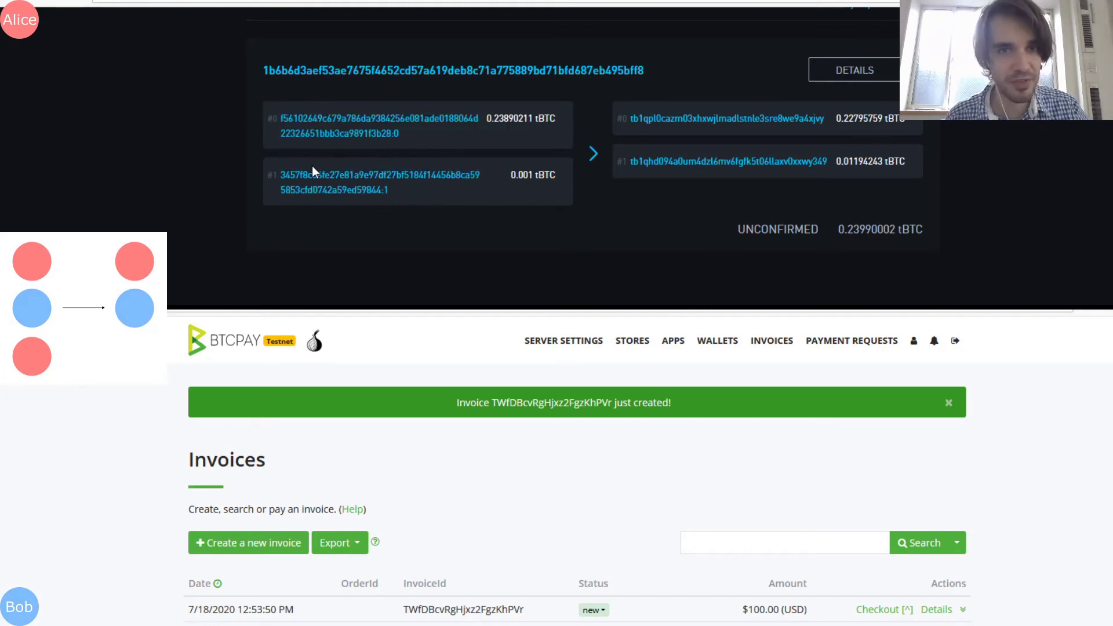
- Highlight the Unnecessary input heuristic privacy note
{"action": "scroll", "coordinate": [695, 243], "scroll_direction": "up", "scroll_amount": 5}
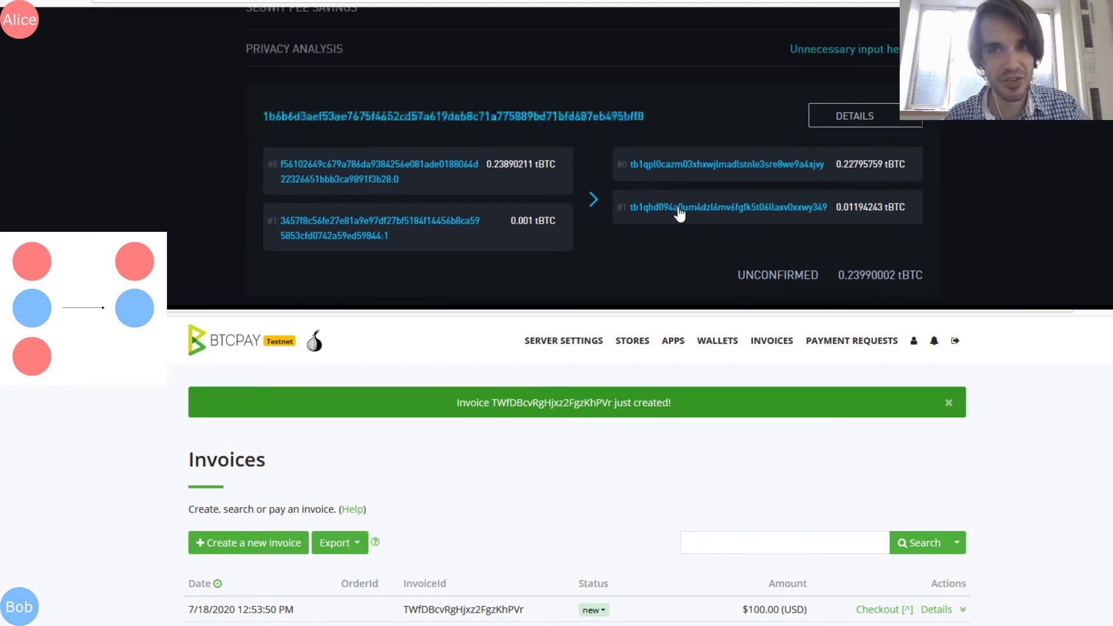
{"action": "scroll", "coordinate": [673, 217], "scroll_direction": "down", "scroll_amount": 5}
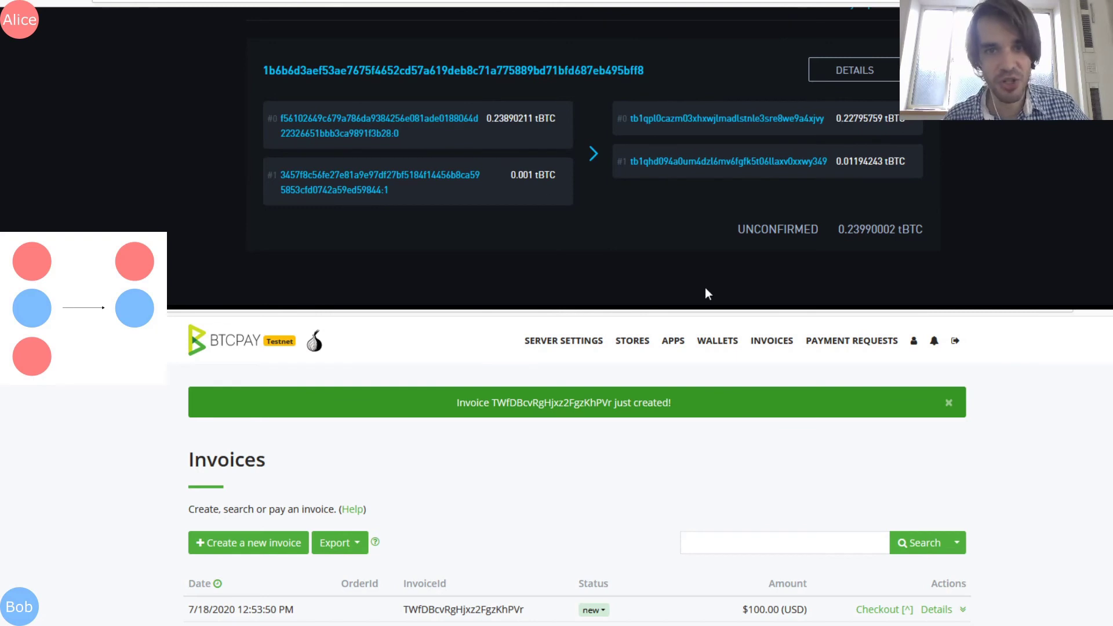
{"action": "scroll", "coordinate": [714, 205], "scroll_direction": "up", "scroll_amount": 1}
{"action": "scroll", "coordinate": [711, 214], "scroll_direction": "up", "scroll_amount": 2}
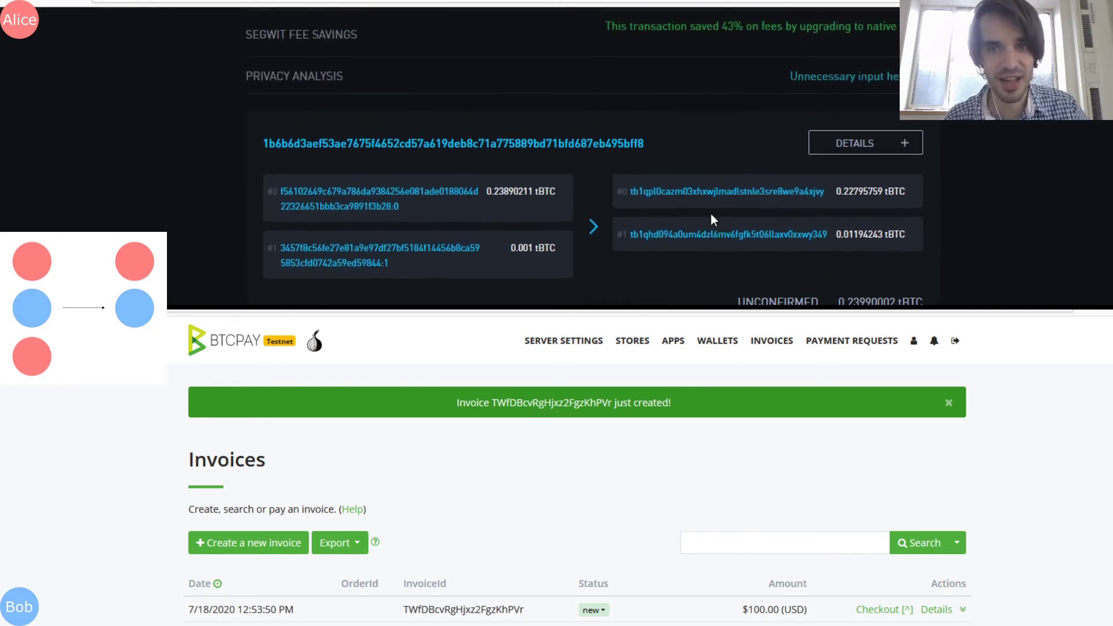
{"action": "scroll", "coordinate": [706, 231], "scroll_direction": "down", "scroll_amount": 2}
{"action": "scroll", "coordinate": [705, 231], "scroll_direction": "up", "scroll_amount": 3}
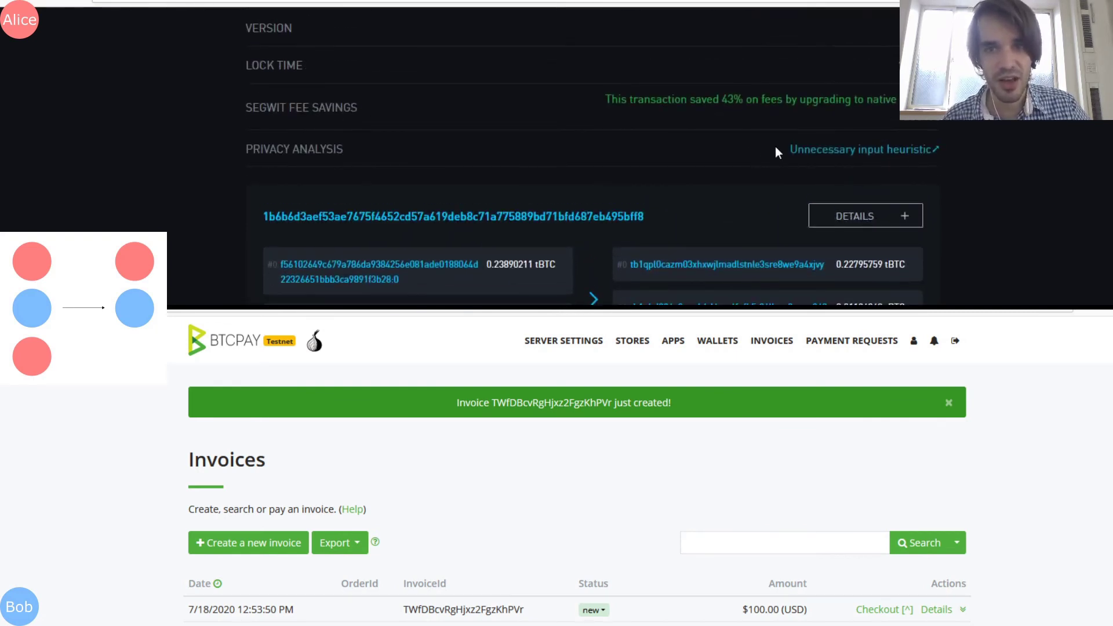
{"action": "left_click_drag", "start_coordinate": [774, 147], "coordinate": [857, 168]}
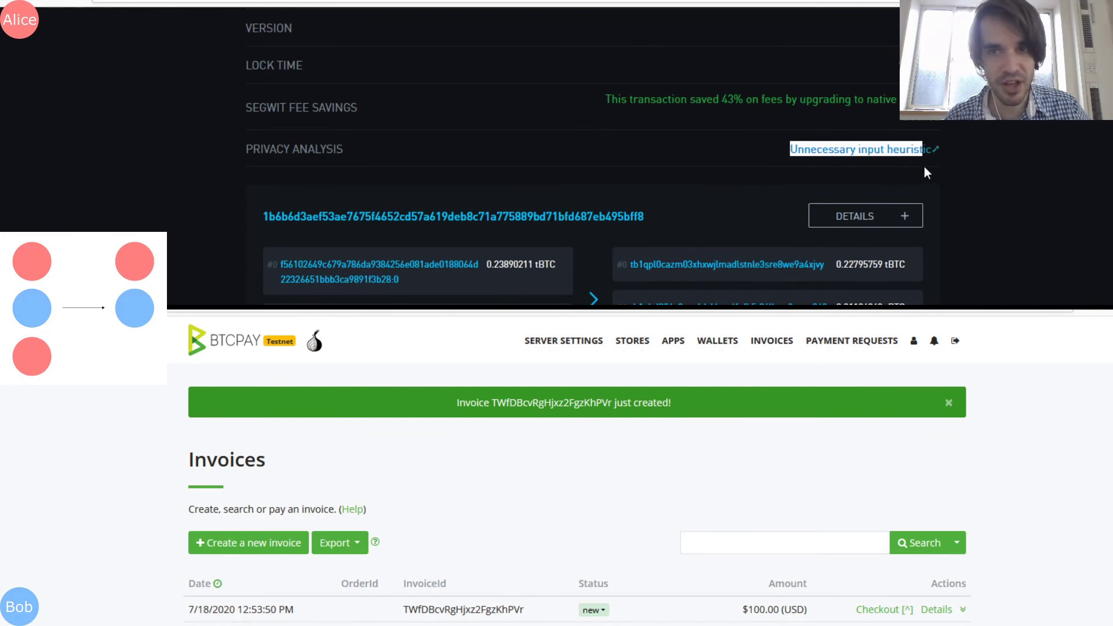
{"action": "left_click_drag", "start_coordinate": [929, 170], "coordinate": [713, 164]}
{"action": "left_click", "coordinate": [737, 163]}
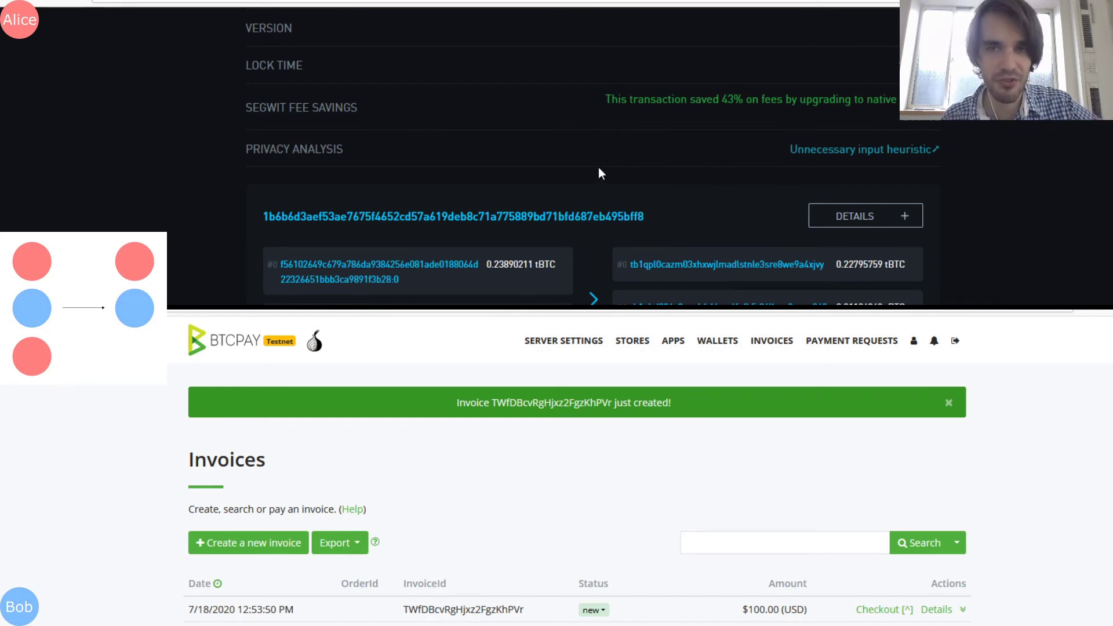
- Review the full transaction details and return to the payer's wallet transactions
{"action": "scroll", "coordinate": [664, 179], "scroll_direction": "down", "scroll_amount": 1}
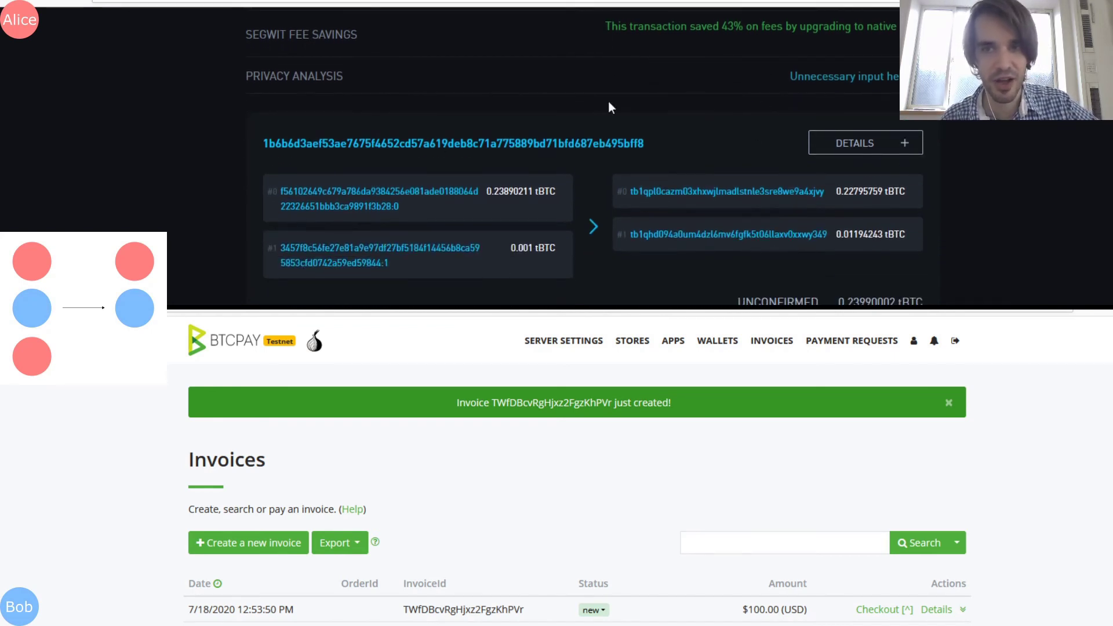
{"action": "left_click_drag", "start_coordinate": [280, 119], "coordinate": [937, 297]}
{"action": "left_click", "coordinate": [923, 278]}
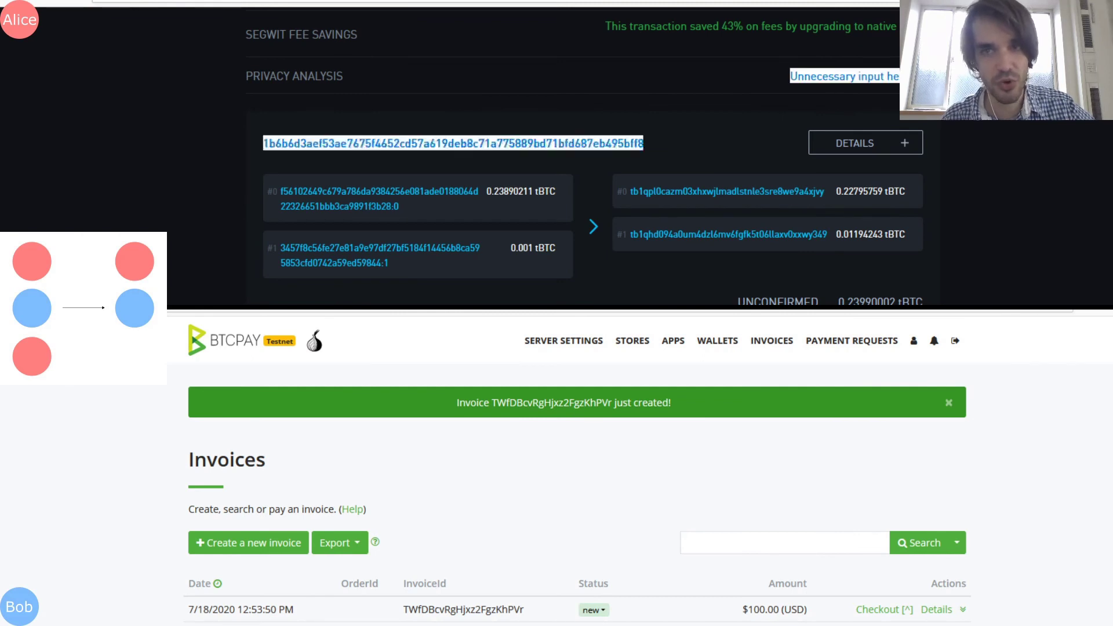
{"action": "key", "text": "ctrl+w"}
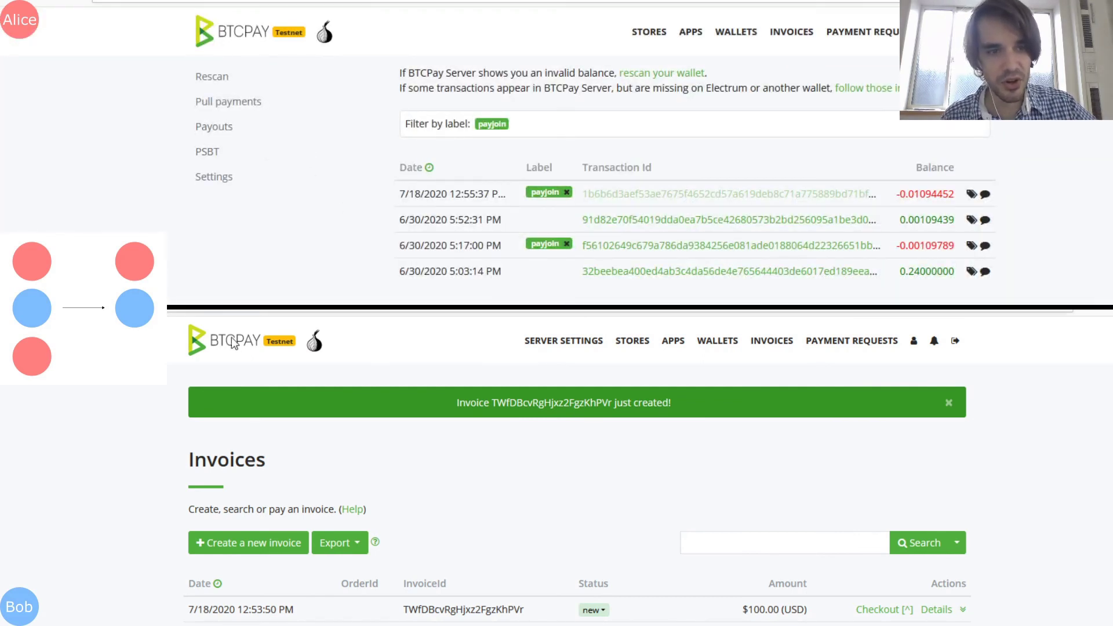
- Open the receiving store's wallet transactions and filter them by the invoice label
{"action": "left_click", "coordinate": [717, 340]}
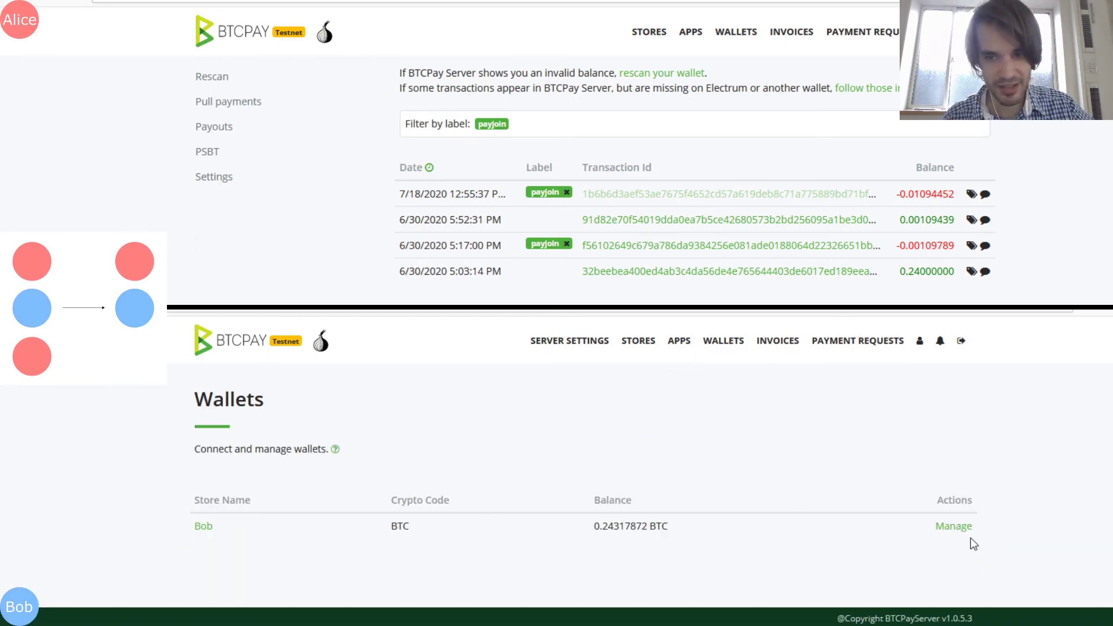
{"action": "left_click", "coordinate": [953, 526]}
{"action": "scroll", "coordinate": [262, 508], "scroll_direction": "down", "scroll_amount": 1}
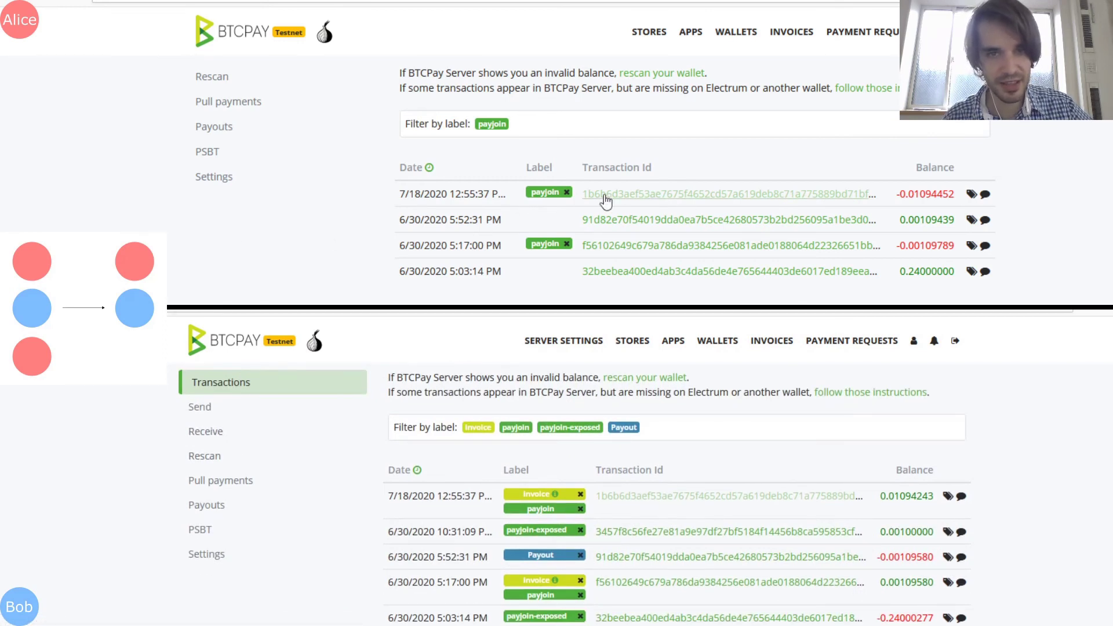
{"action": "left_click_drag", "start_coordinate": [579, 200], "coordinate": [519, 193]}
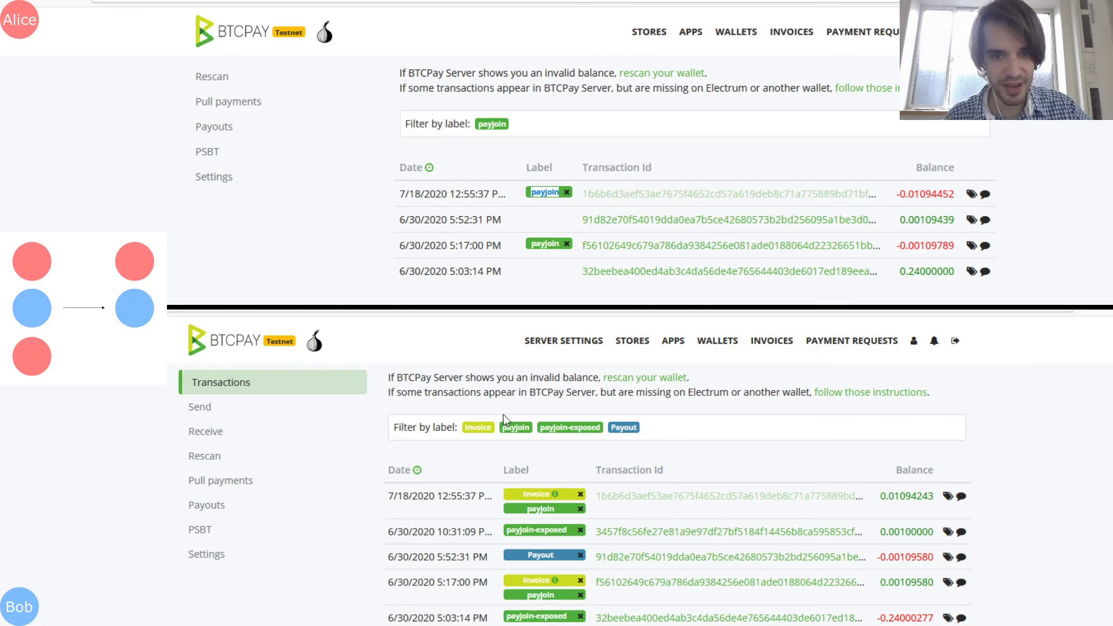
{"action": "mouse_move", "coordinate": [543, 499]}
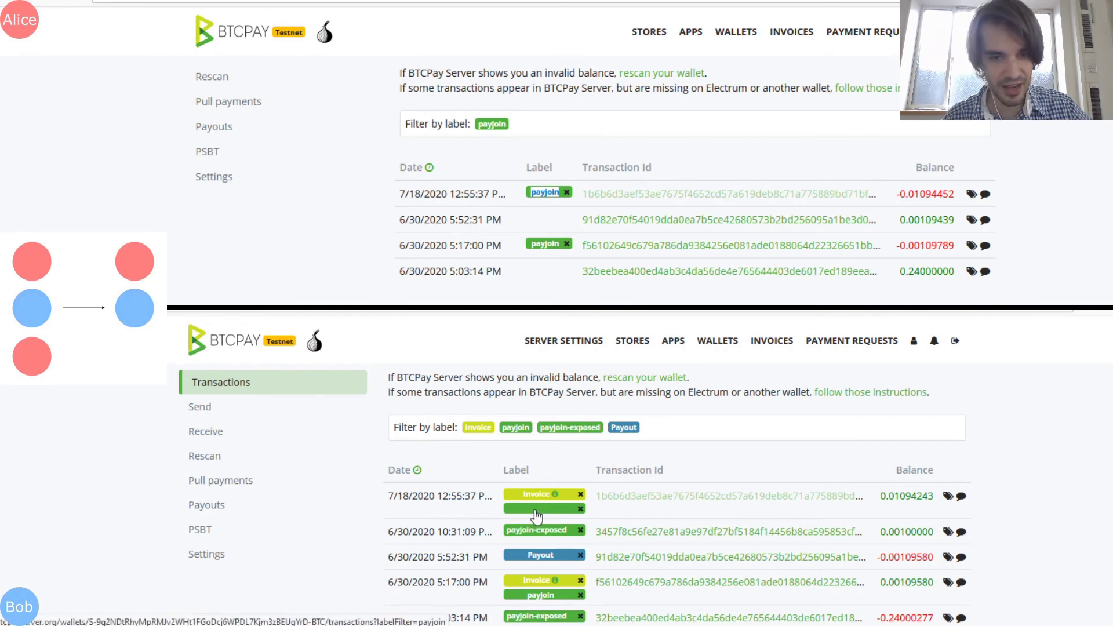
{"action": "left_click", "coordinate": [541, 498]}
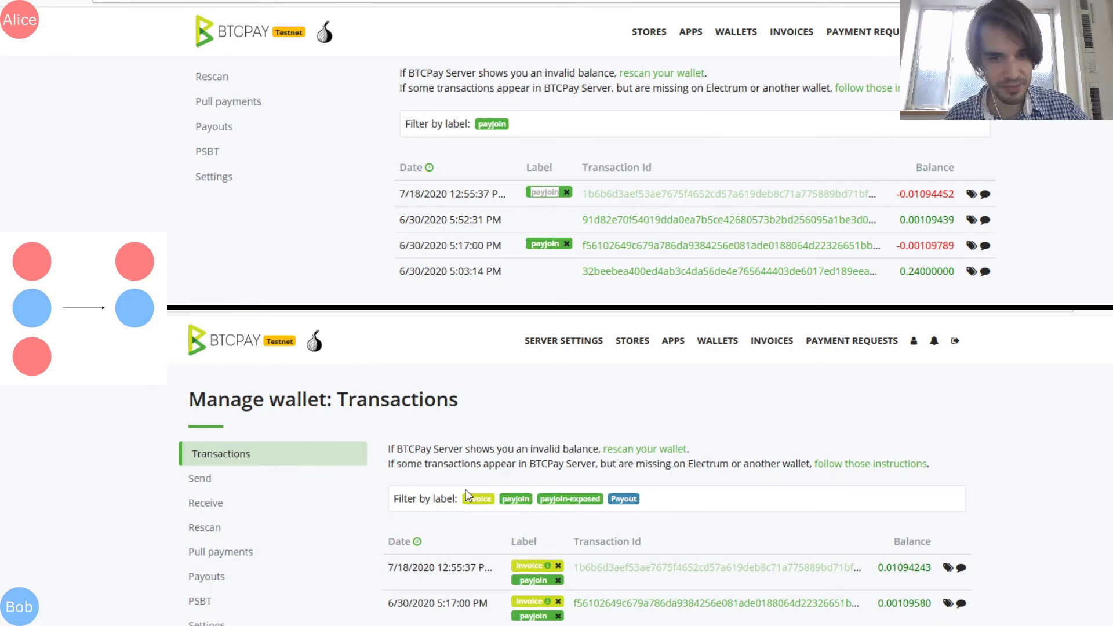
- Open the invoice behind the latest payment and scroll to its on-chain payments
{"action": "left_click", "coordinate": [544, 568]}
{"action": "scroll", "coordinate": [521, 452], "scroll_direction": "down", "scroll_amount": 1}
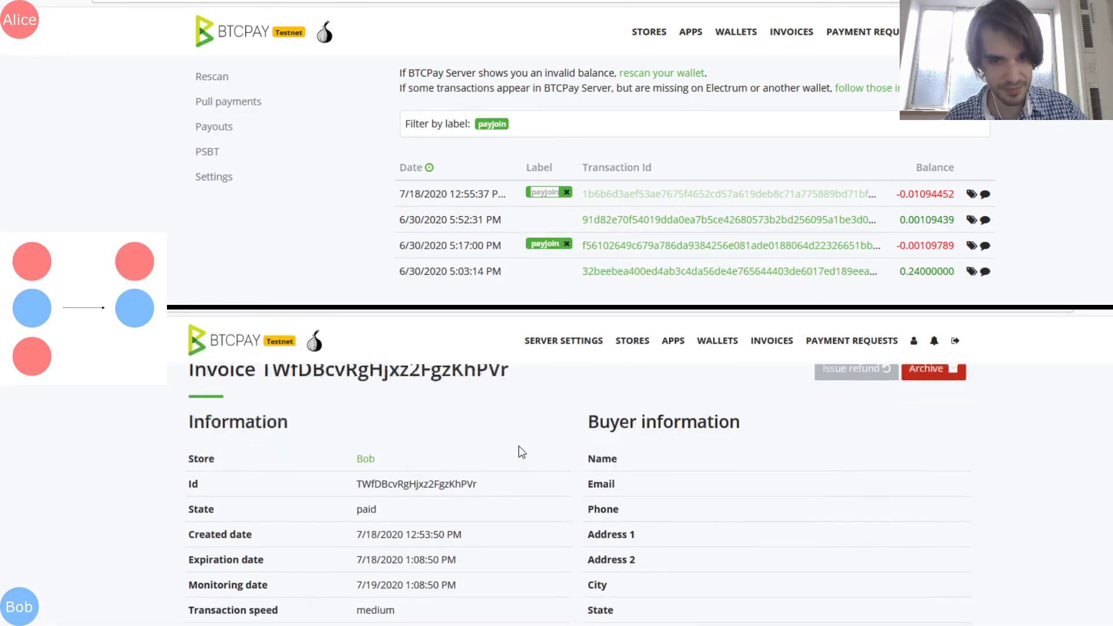
{"action": "scroll", "coordinate": [519, 449], "scroll_direction": "down", "scroll_amount": 10}
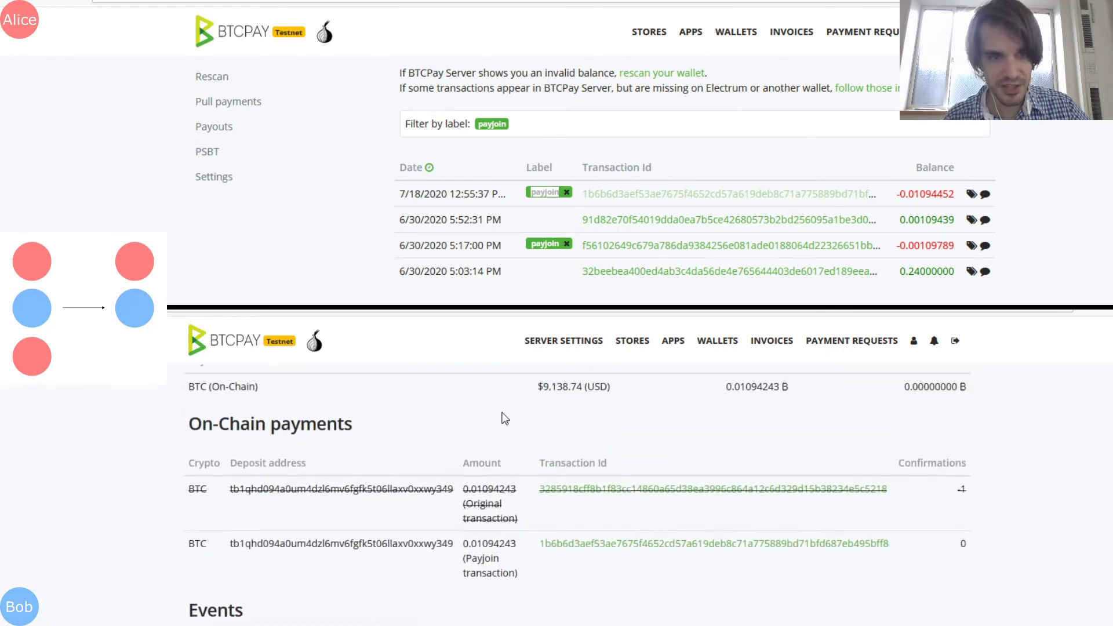
{"action": "scroll", "coordinate": [385, 452], "scroll_direction": "up", "scroll_amount": 3}
{"action": "scroll", "coordinate": [343, 410], "scroll_direction": "down", "scroll_amount": 4}
{"action": "scroll", "coordinate": [318, 424], "scroll_direction": "up", "scroll_amount": 1}
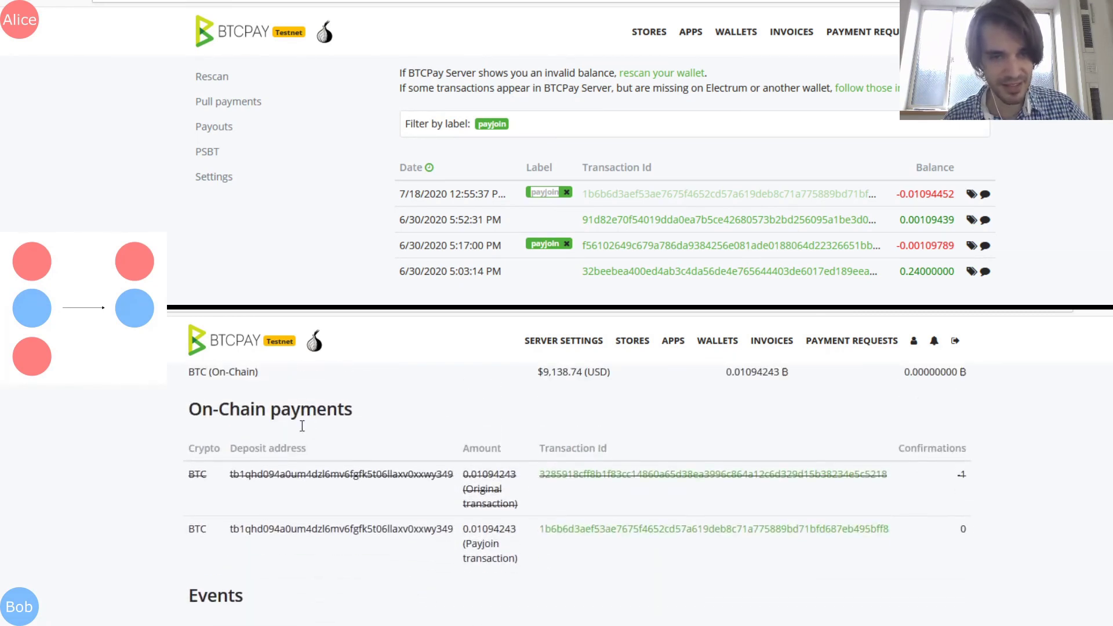
- Highlight the payment rows and the struck-through original transaction at -1 confirmations
{"action": "left_click_drag", "start_coordinate": [212, 415], "coordinate": [367, 416]}
{"action": "left_click", "coordinate": [367, 416]}
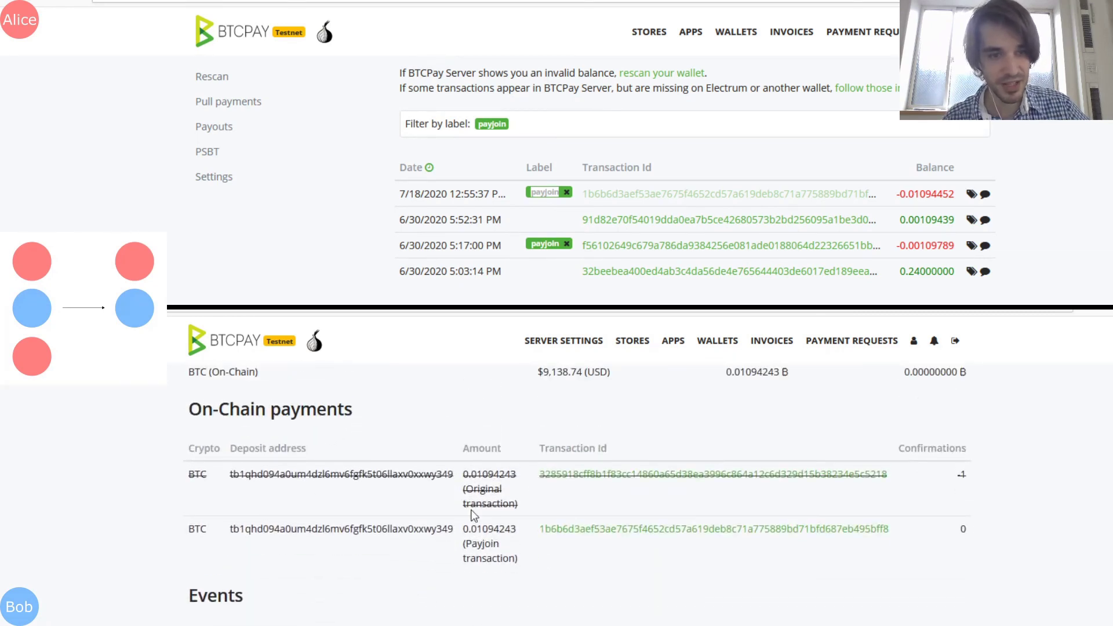
{"action": "left_click_drag", "start_coordinate": [157, 476], "coordinate": [793, 577]}
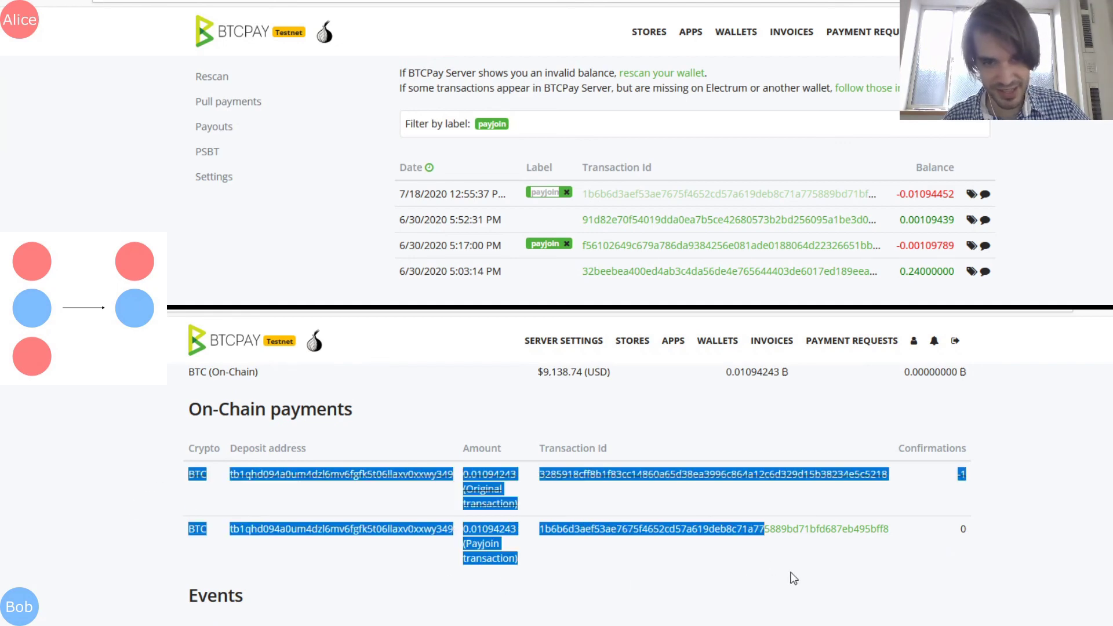
{"action": "left_click", "coordinate": [793, 576]}
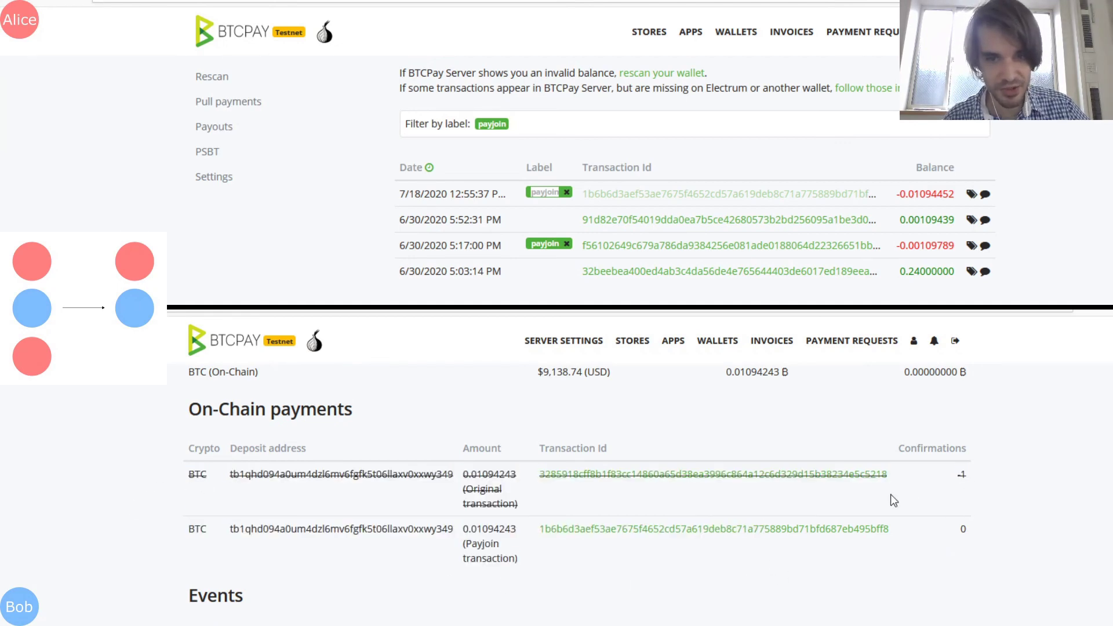
{"action": "left_click_drag", "start_coordinate": [524, 475], "coordinate": [648, 477]}
{"action": "left_click_drag", "start_coordinate": [929, 474], "coordinate": [538, 475]}
{"action": "double_click", "coordinate": [551, 475]}
{"action": "triple_click", "coordinate": [956, 470]}
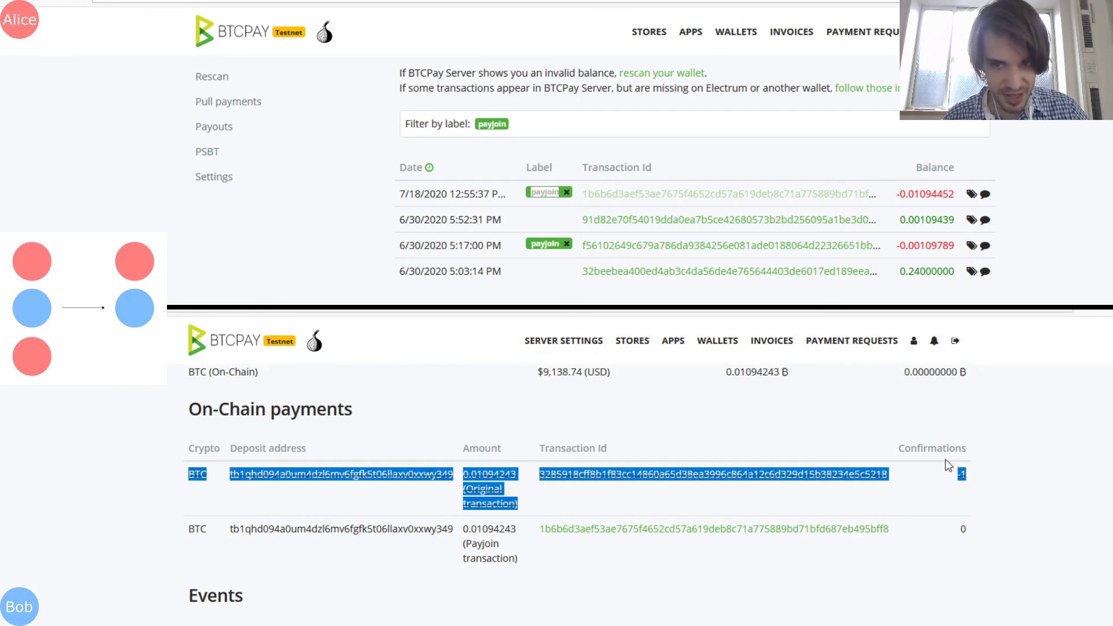
{"action": "left_click", "coordinate": [952, 465]}
{"action": "left_click_drag", "start_coordinate": [903, 450], "coordinate": [969, 477]}
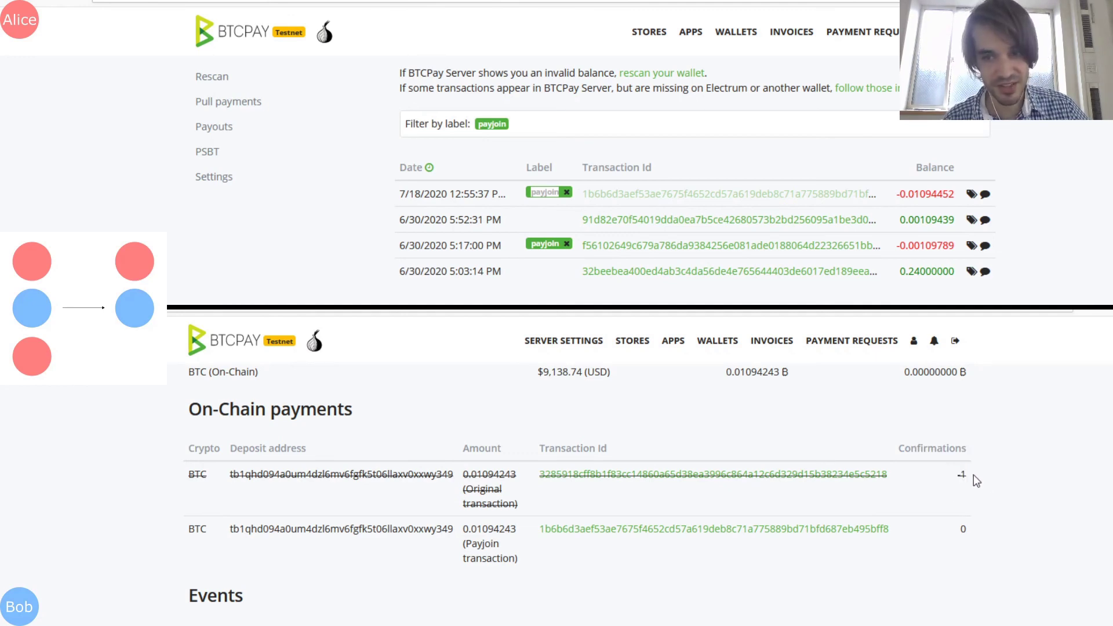
- Highlight the original and the replacing Payjoin transaction ids
{"action": "left_click_drag", "start_coordinate": [929, 476], "coordinate": [538, 478]}
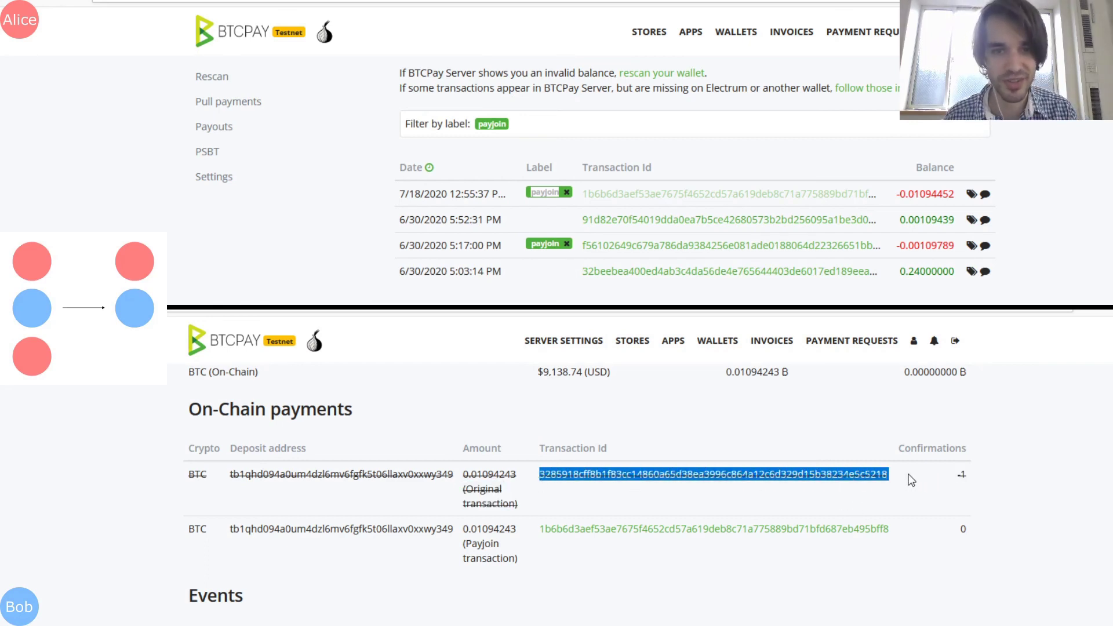
{"action": "left_click_drag", "start_coordinate": [924, 477], "coordinate": [537, 481]}
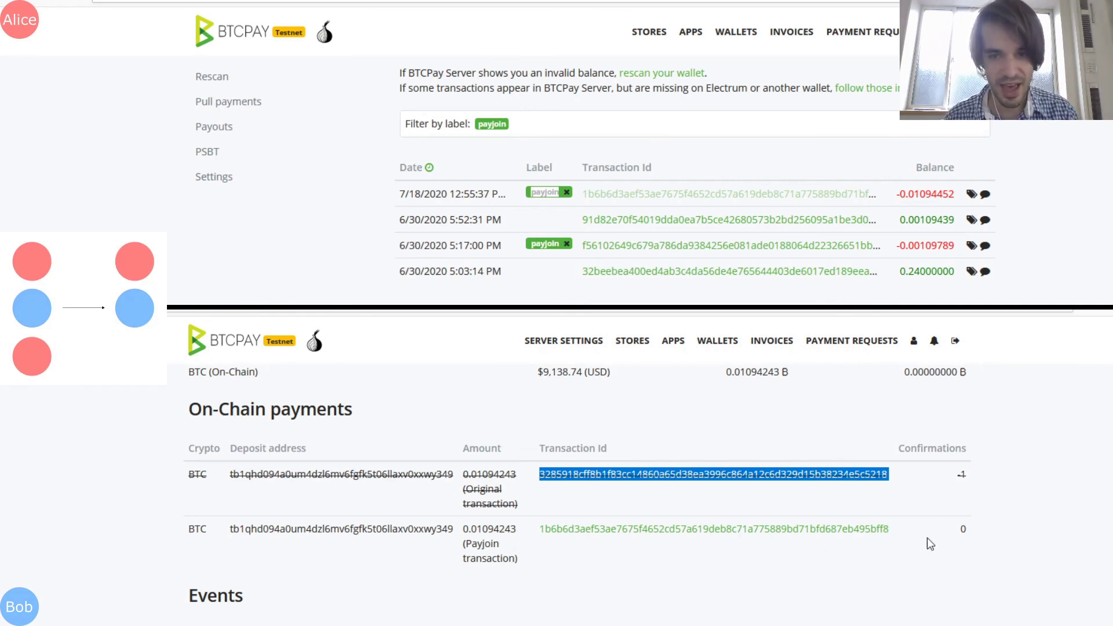
{"action": "left_click_drag", "start_coordinate": [928, 538], "coordinate": [534, 543]}
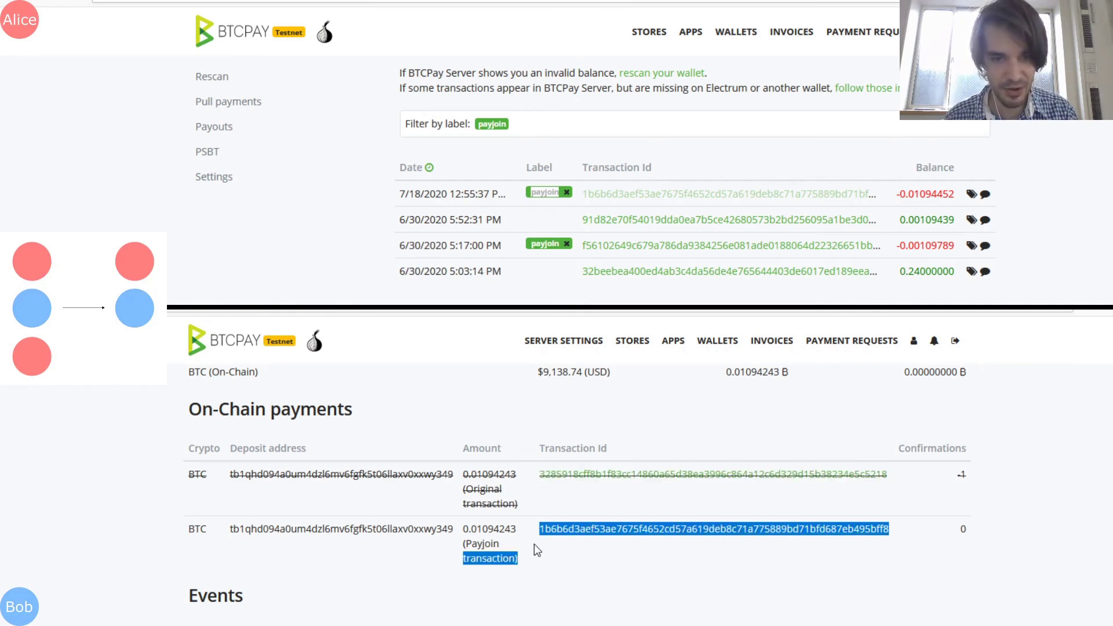
{"action": "left_click", "coordinate": [537, 541]}
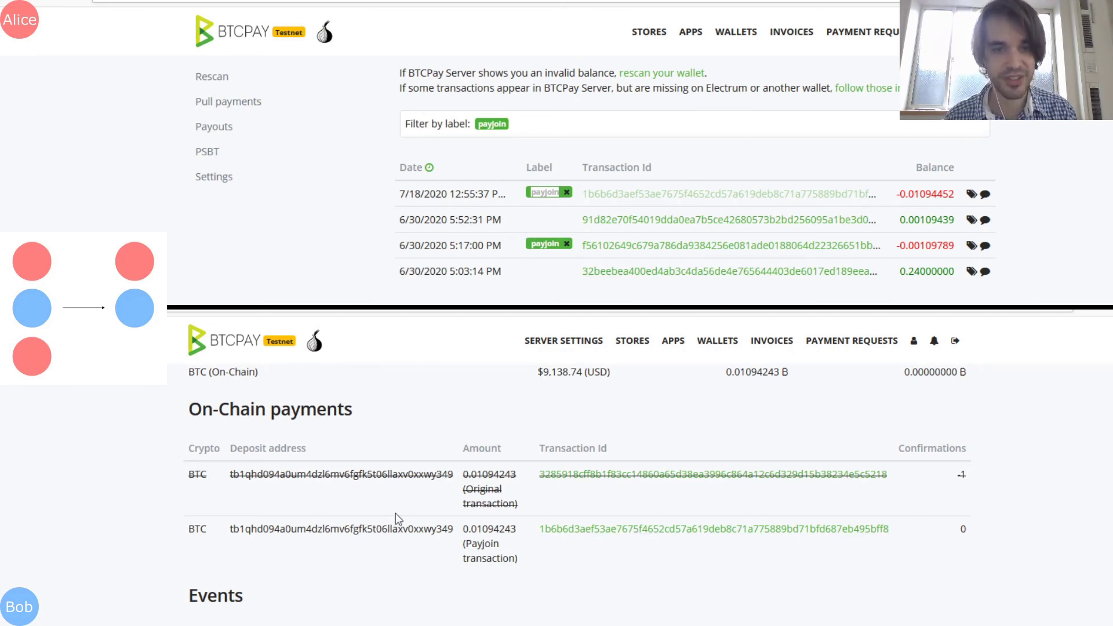
{"action": "left_click_drag", "start_coordinate": [514, 558], "coordinate": [464, 544]}
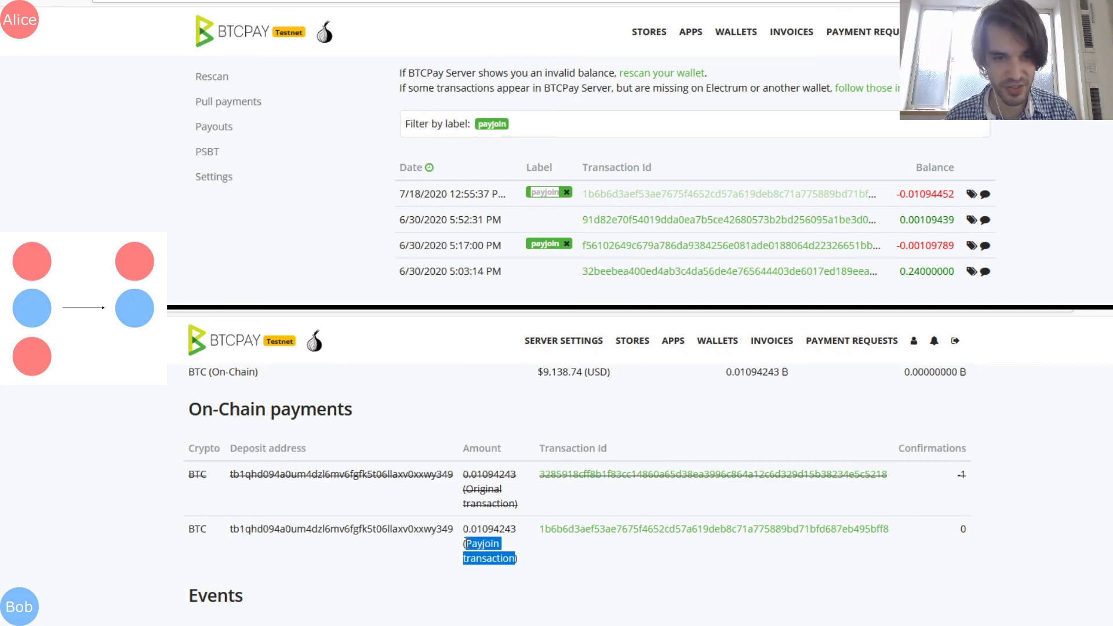
{"action": "scroll", "coordinate": [309, 447], "scroll_direction": "down", "scroll_amount": 3}
{"action": "scroll", "coordinate": [305, 436], "scroll_direction": "down", "scroll_amount": 2}
{"action": "scroll", "coordinate": [225, 467], "scroll_direction": "up", "scroll_amount": 4}
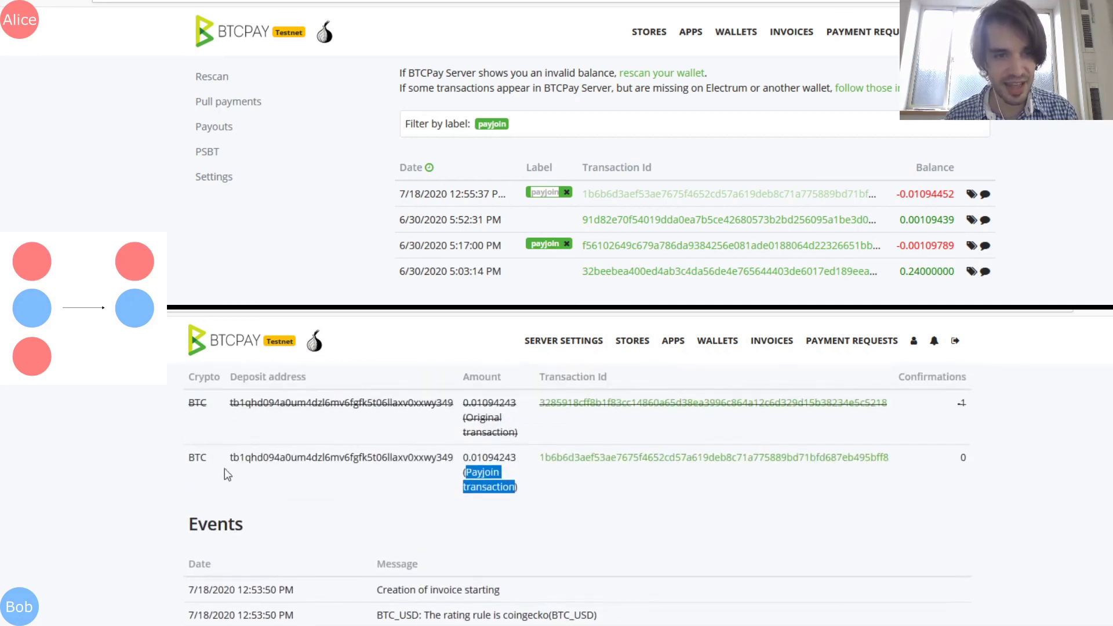
{"action": "left_click_drag", "start_coordinate": [228, 523], "coordinate": [323, 540]}
{"action": "scroll", "coordinate": [323, 537], "scroll_direction": "down", "scroll_amount": 3}
{"action": "scroll", "coordinate": [324, 522], "scroll_direction": "down", "scroll_amount": 4}
{"action": "scroll", "coordinate": [360, 511], "scroll_direction": "up", "scroll_amount": 2}
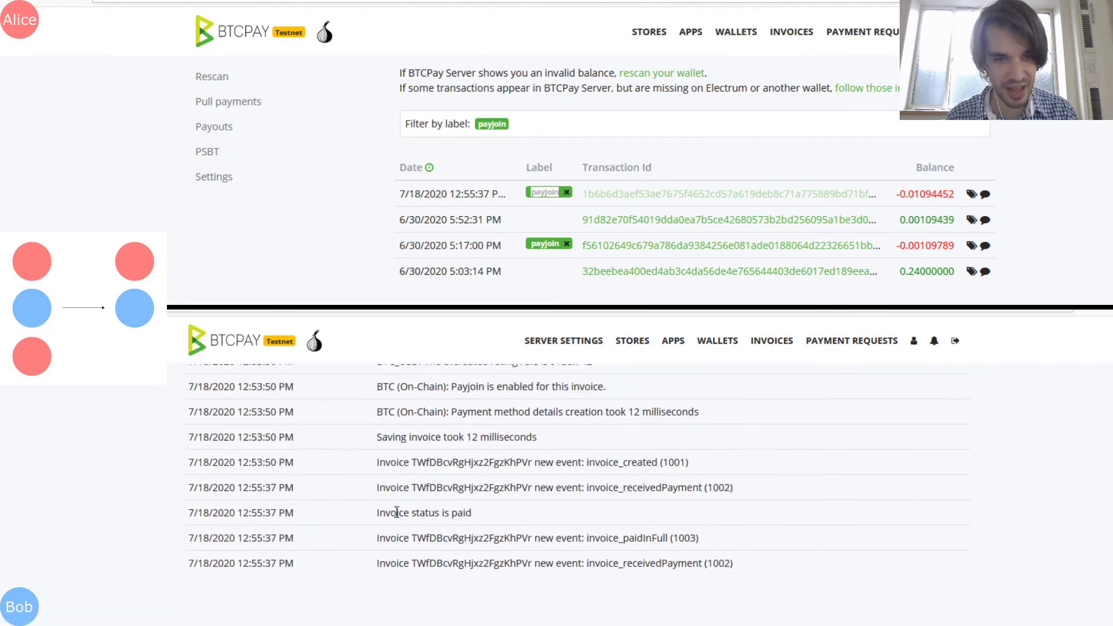
{"action": "scroll", "coordinate": [371, 510], "scroll_direction": "up", "scroll_amount": 5}
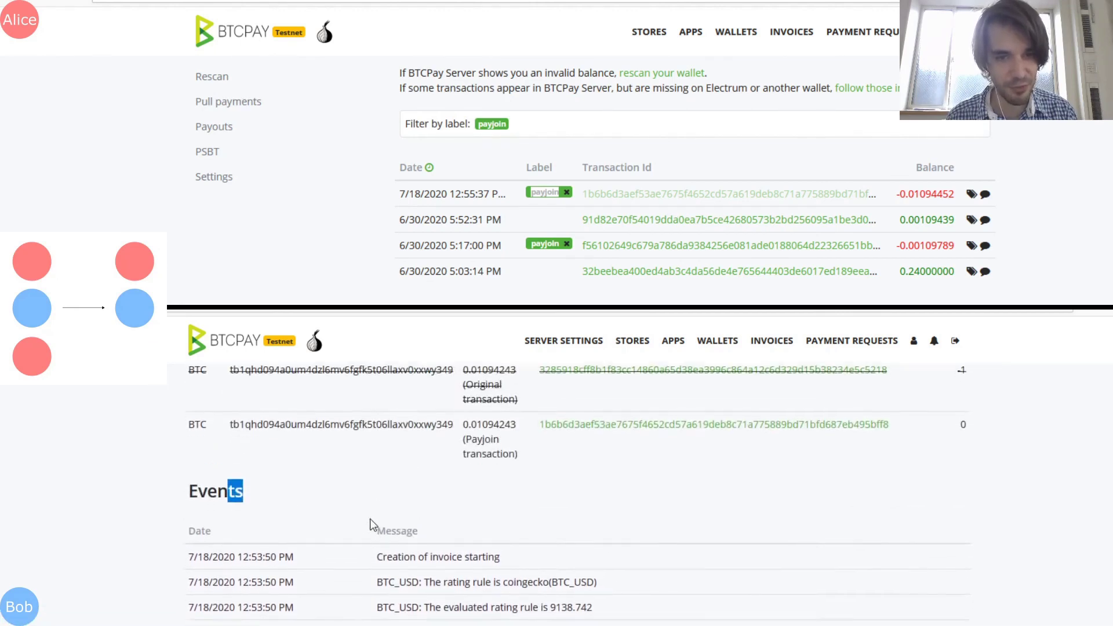
{"action": "scroll", "coordinate": [373, 524], "scroll_direction": "down", "scroll_amount": 3}
{"action": "scroll", "coordinate": [406, 522], "scroll_direction": "up", "scroll_amount": 3}
{"action": "scroll", "coordinate": [436, 507], "scroll_direction": "down", "scroll_amount": 6}
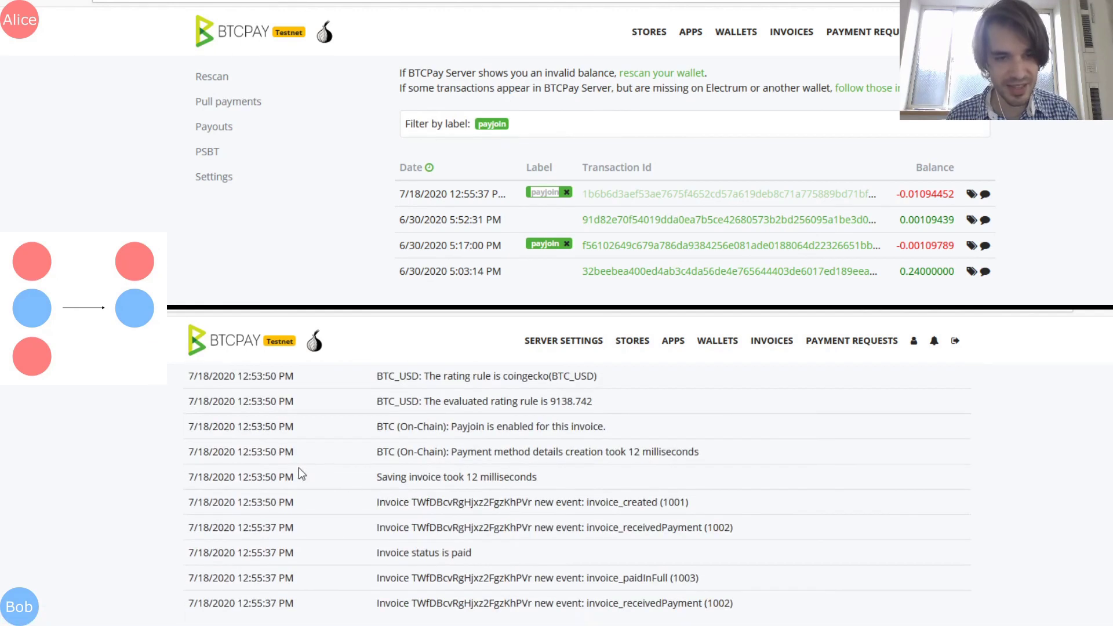
{"action": "left_click_drag", "start_coordinate": [376, 456], "coordinate": [276, 443]}
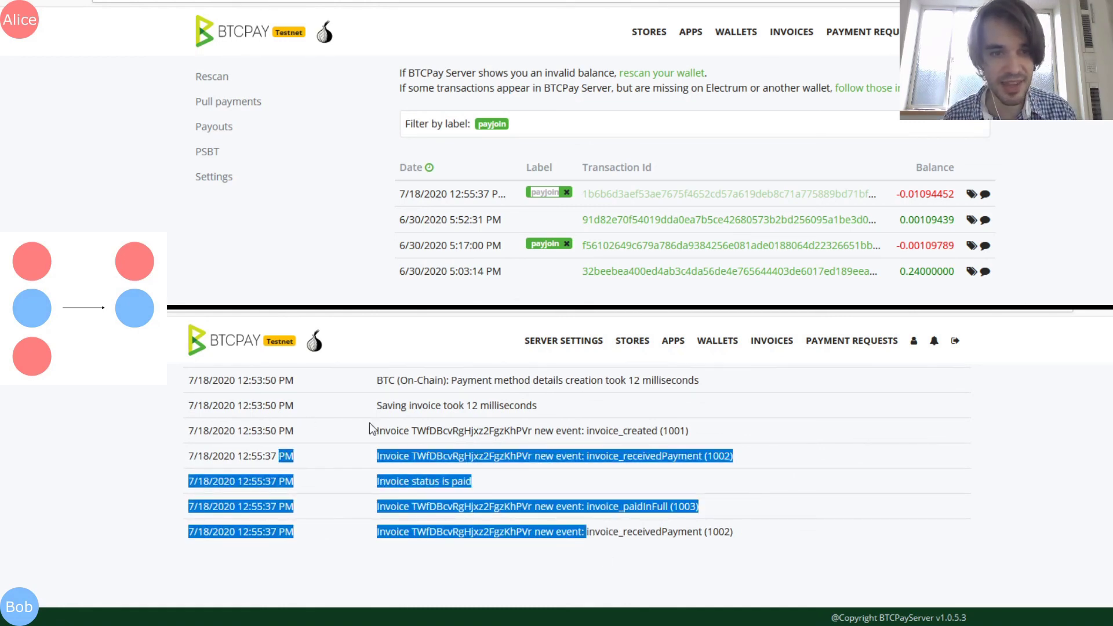
{"action": "scroll", "coordinate": [409, 420], "scroll_direction": "up", "scroll_amount": 6}
{"action": "scroll", "coordinate": [399, 511], "scroll_direction": "down", "scroll_amount": 2}
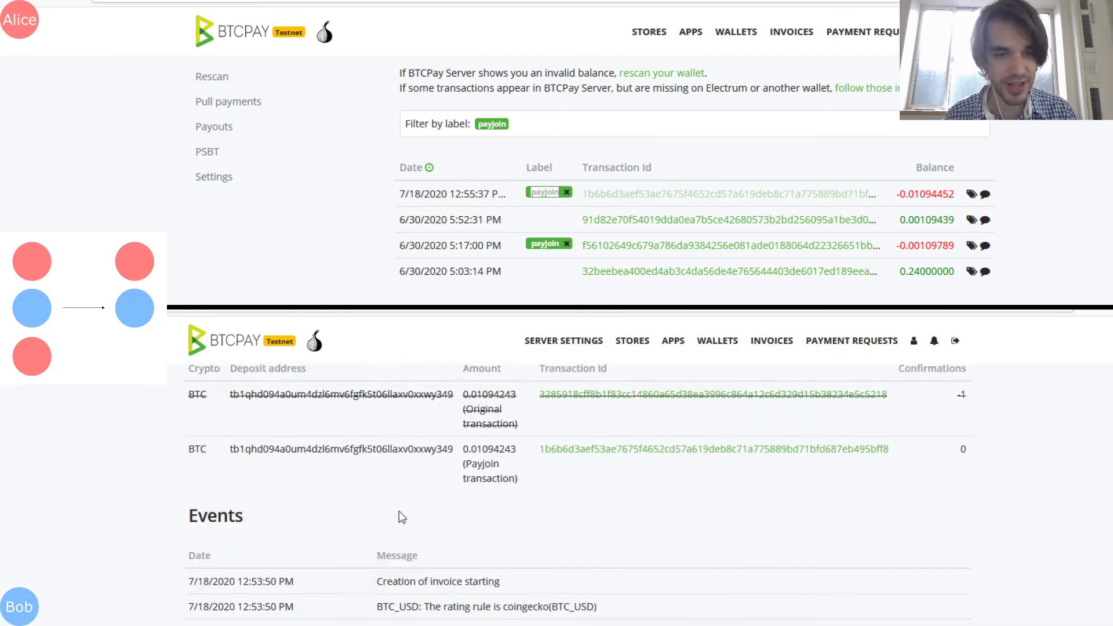
{"action": "scroll", "coordinate": [399, 510], "scroll_direction": "down", "scroll_amount": 4}
{"action": "left_click", "coordinate": [398, 413]}
{"action": "left_click_drag", "start_coordinate": [377, 406], "coordinate": [663, 537]}
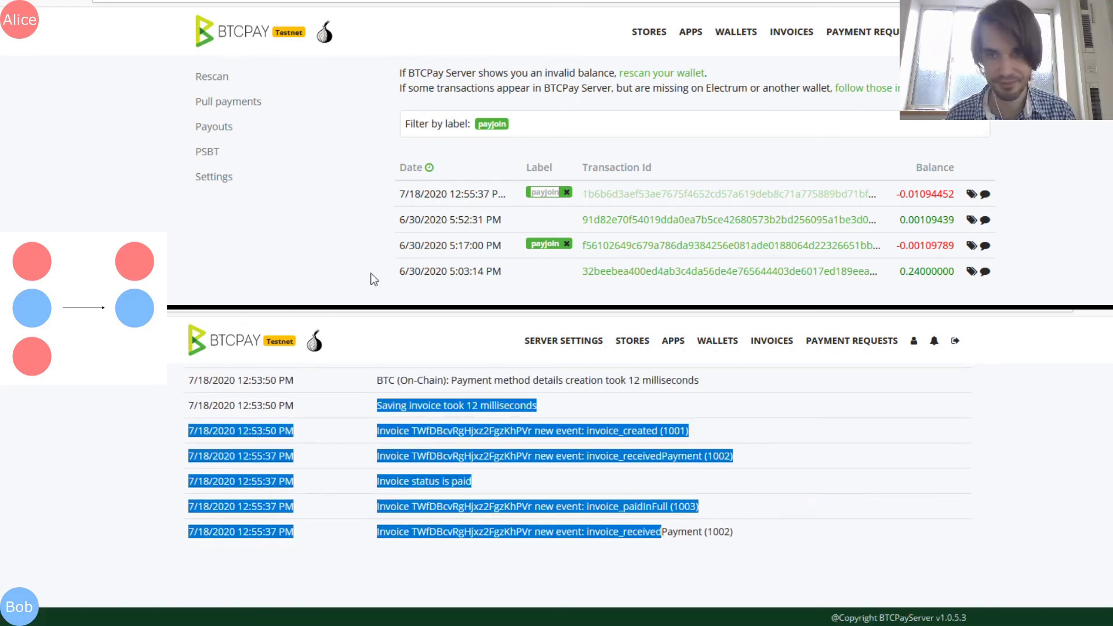
{"action": "left_click", "coordinate": [263, 300]}
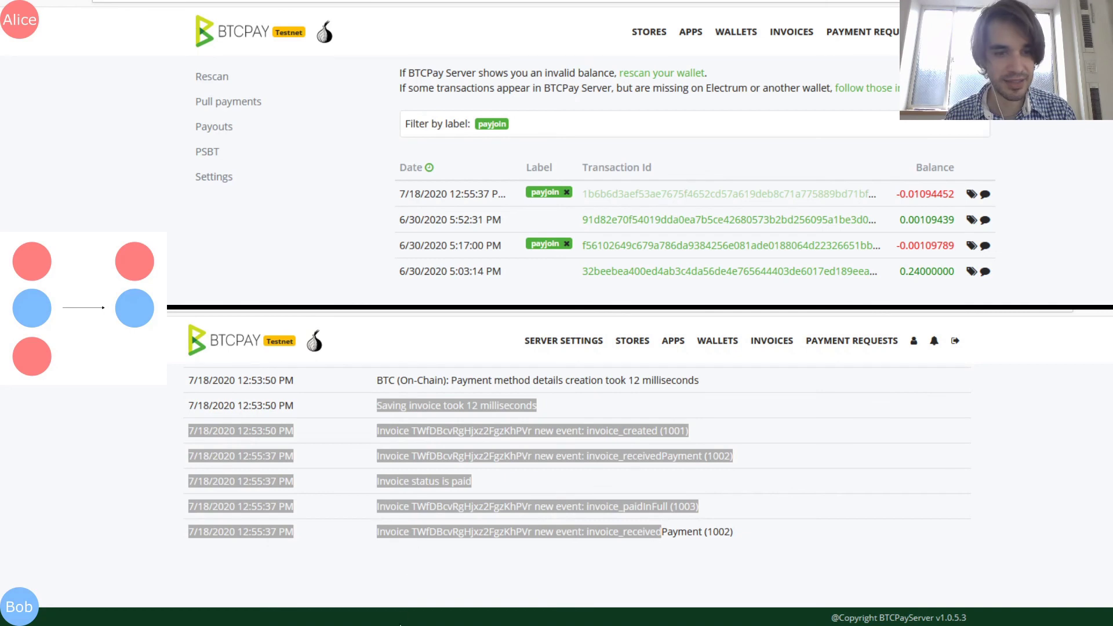